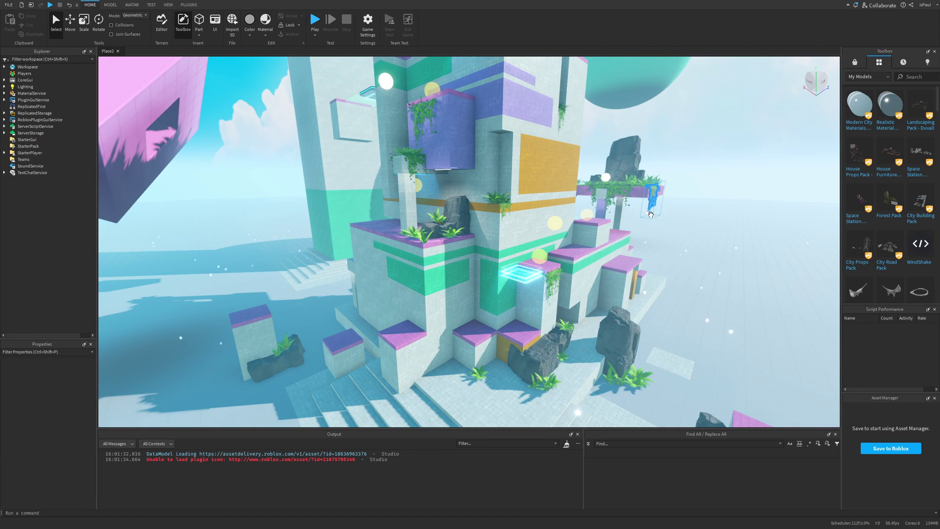
Survey the level's tower, floating platforms and the green RoSphere in the sky
key(s)
right_drag(661, 221, 629, 229)
scroll(637, 247, down, 3)
scroll(593, 265, up, 3)
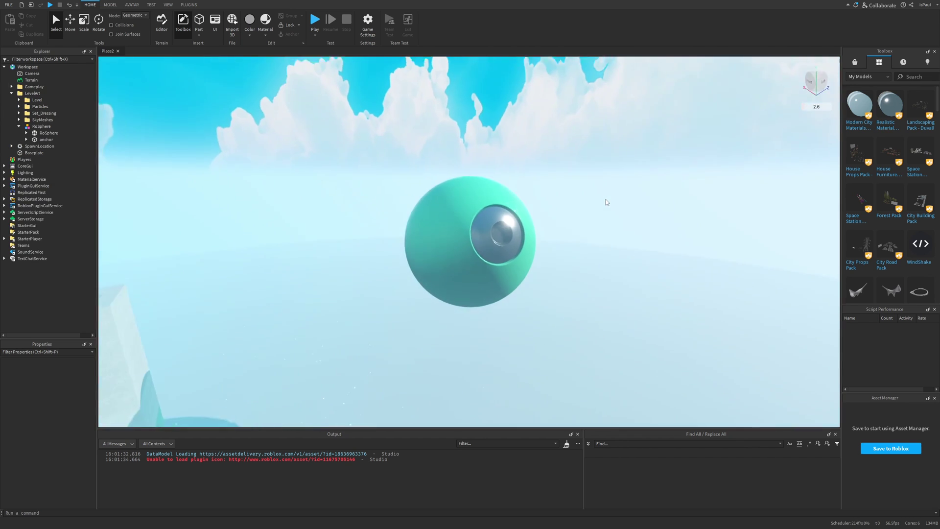
right_drag(606, 199, 606, 199)
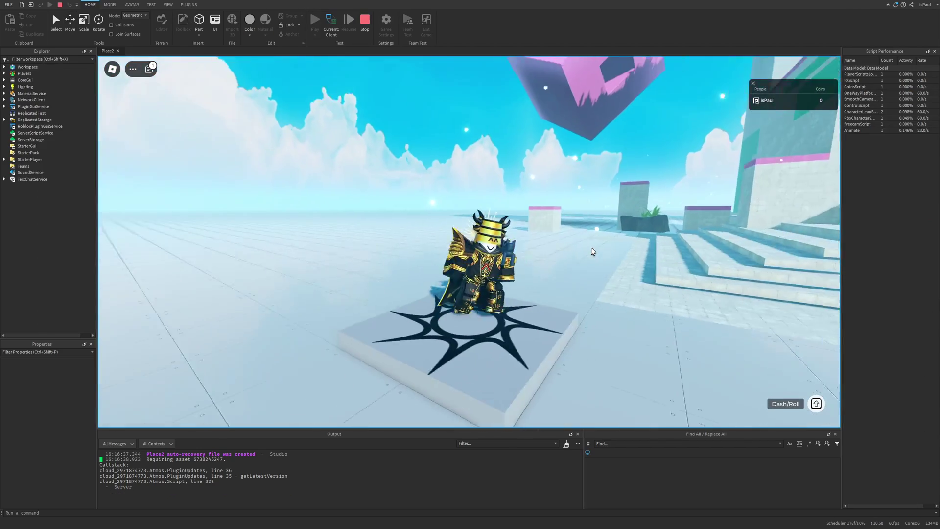
Move the character off the spawn pad in the playtest, testing changes of direction and single jumps
key(w)
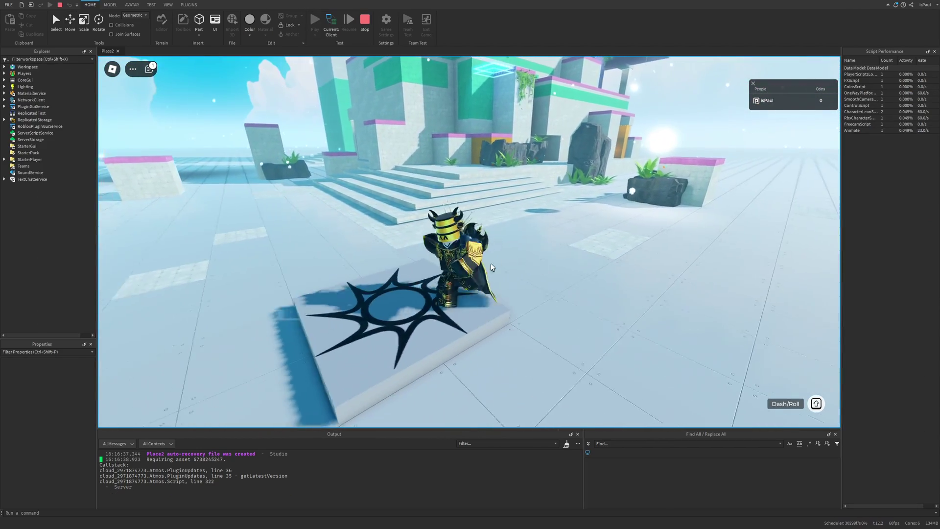
key(s)
key(d)
key(a)
key(d)
key(space)
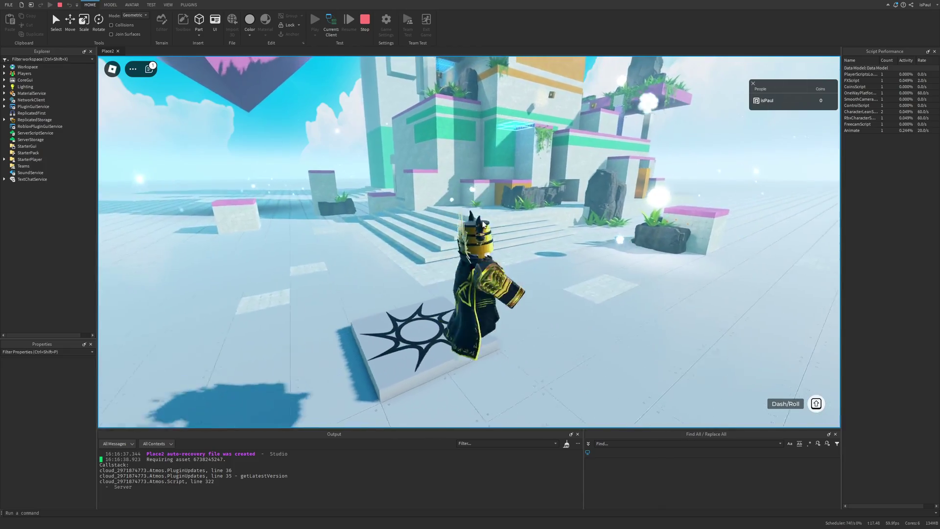
key(a)
key(d)
right_drag(534, 267, 533, 267)
key(space)
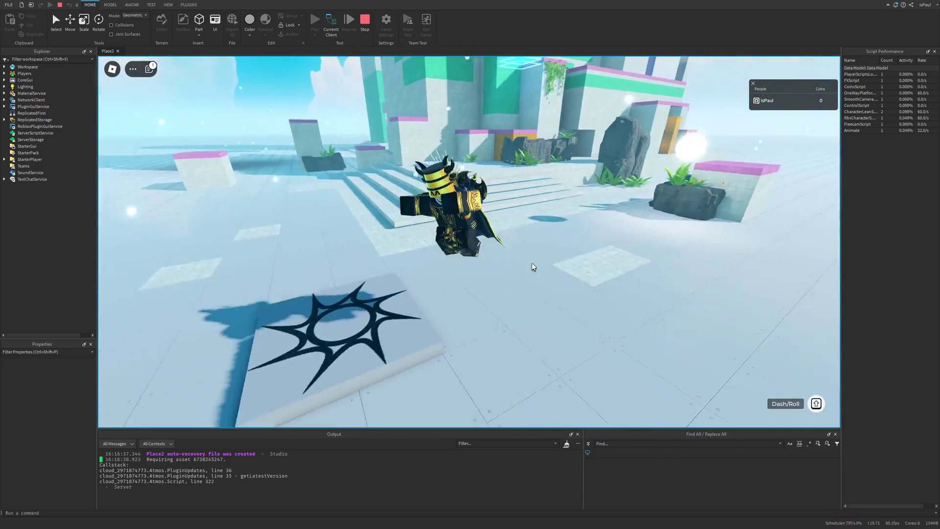
Run the character in all directions around the spawn pad to examine its leaning and turning
key(a)
key(s)
right_drag(596, 272, 566, 265)
key(d)
key(s)
key(a)
key(w)
key(a)
key(s)
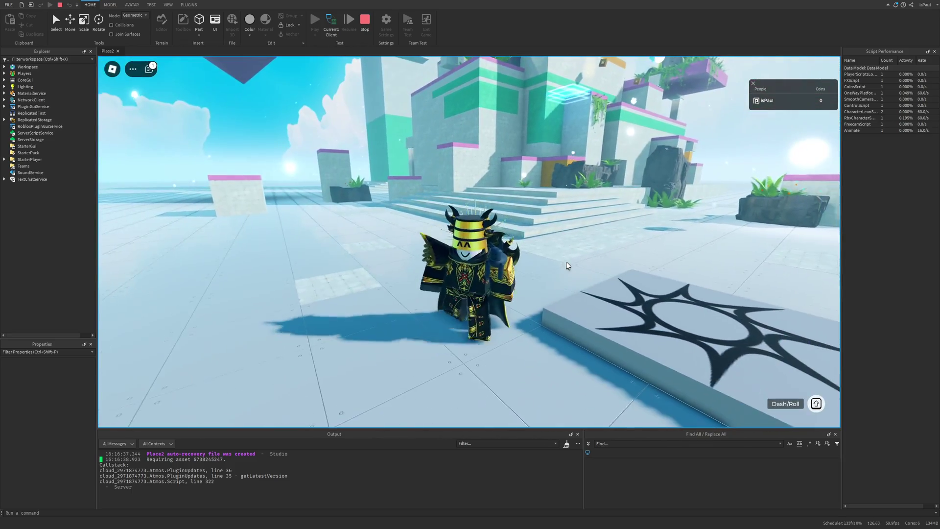
key(w)
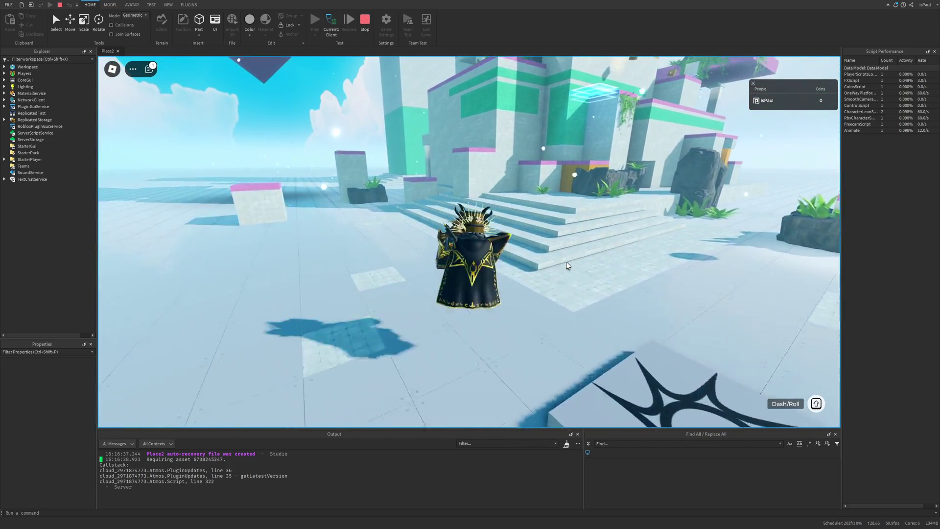
Test repeated jumps with the character on the open ground near the stairs
key(space)
right_drag(567, 262, 567, 263)
key(space)
key(space)
key(space)
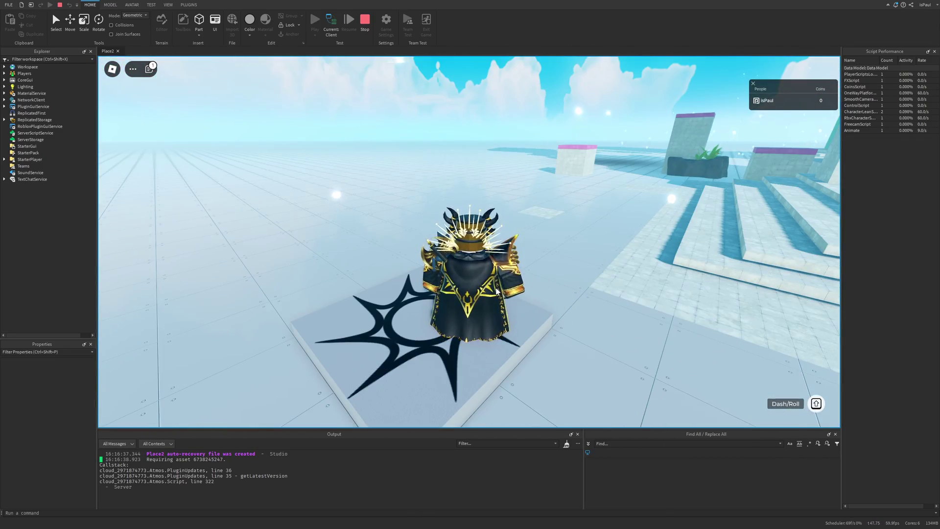
Run and jump the character from the spawn pad across the open ground toward the tall block behind the stairs
key(w)
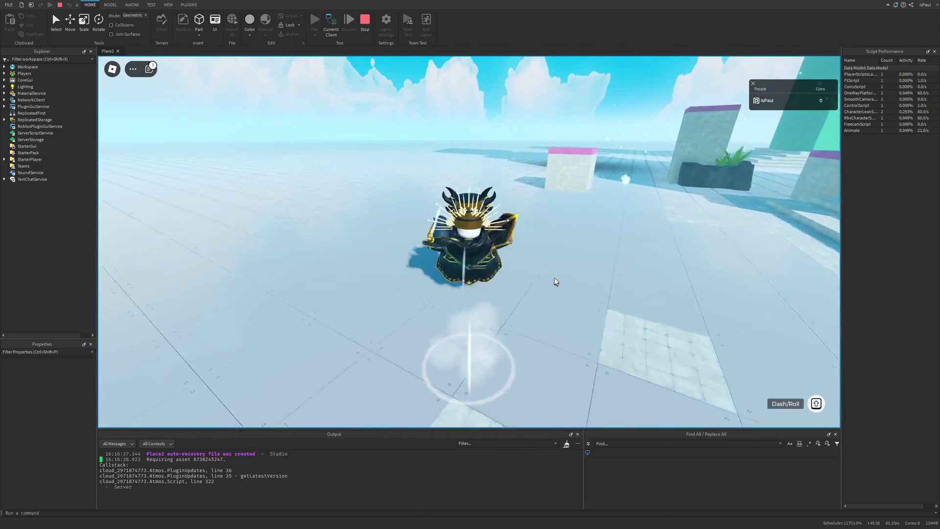
key(space)
right_drag(555, 278, 563, 265)
key(w)
key(space)
key(a)
key(w)
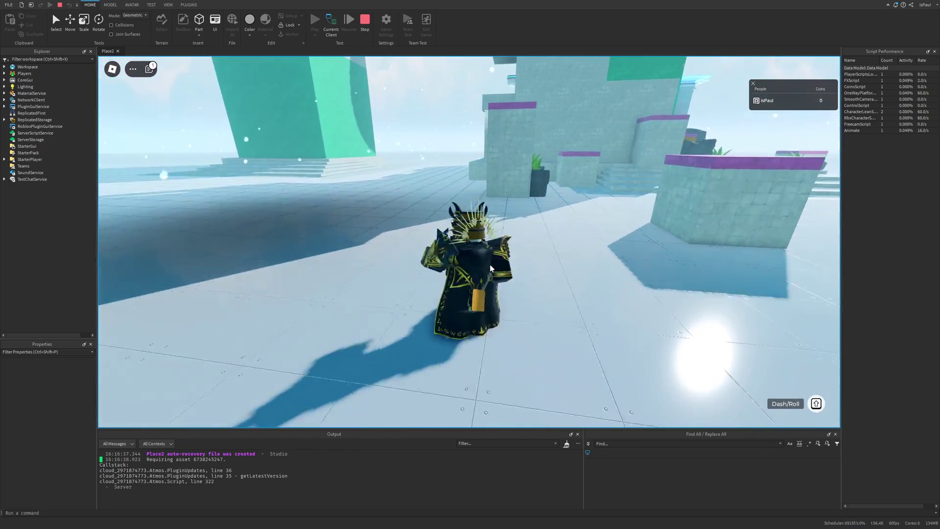
Test a mid-air jump and the dash on the shaded ground in front of the tall block
key(d)
key(a)
right_drag(554, 238, 553, 239)
key(w)
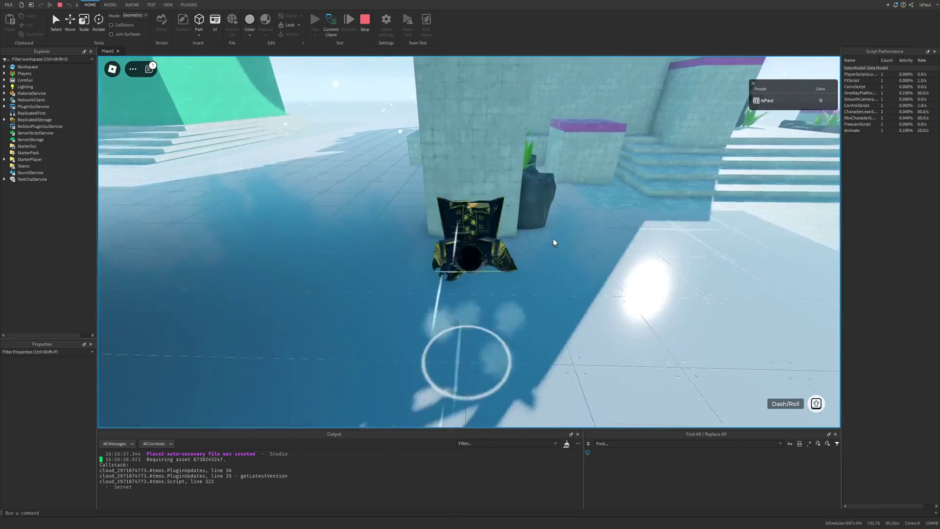
key(s)
key(w)
key(shift)
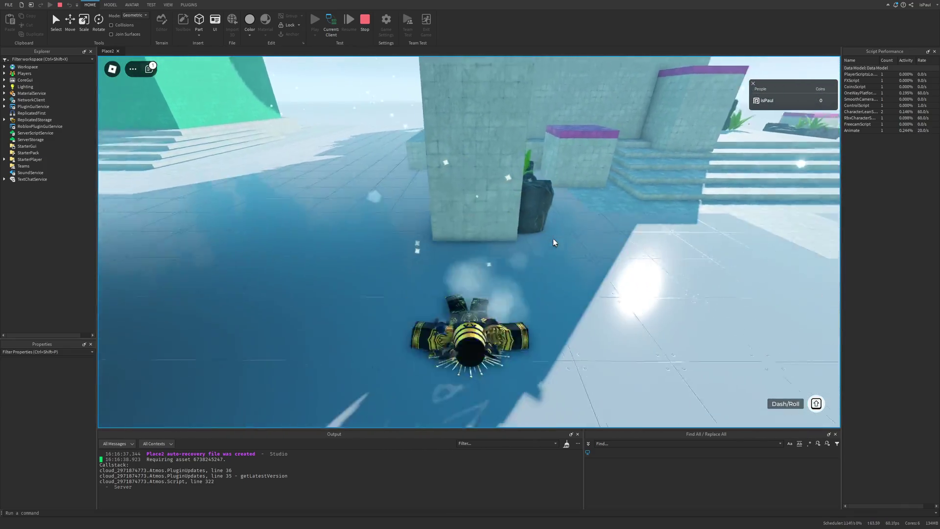
Combine dashes and jumps with the character around the tall block and the rock beside it
right_drag(554, 239, 554, 239)
key(w)
key(shift)
key(s)
key(space)
key(shift)
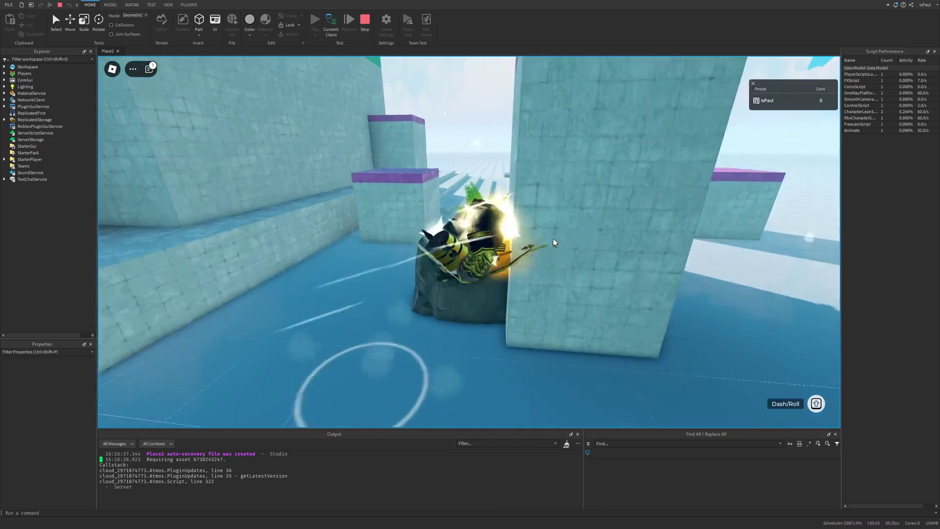
key(w)
key(space)
right_drag(553, 239, 553, 239)
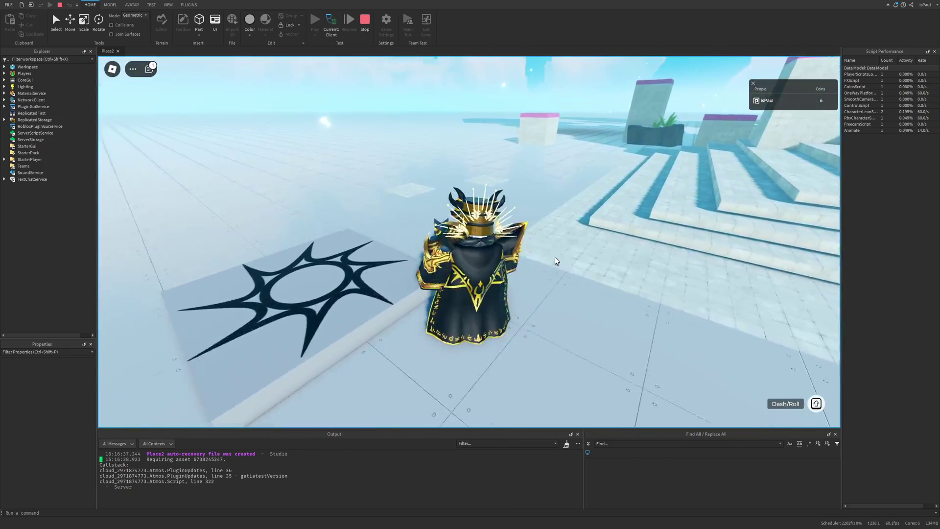
Chain dashes, rolls and jumps across the open ground around the spawn pad
key(w)
key(shift)
key(space)
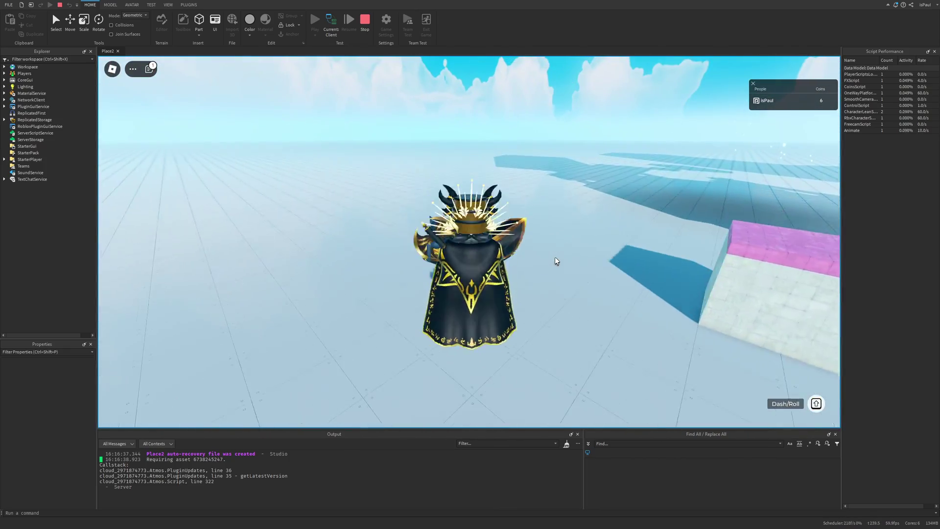
right_drag(554, 257, 524, 255)
key(w)
key(d)
key(space)
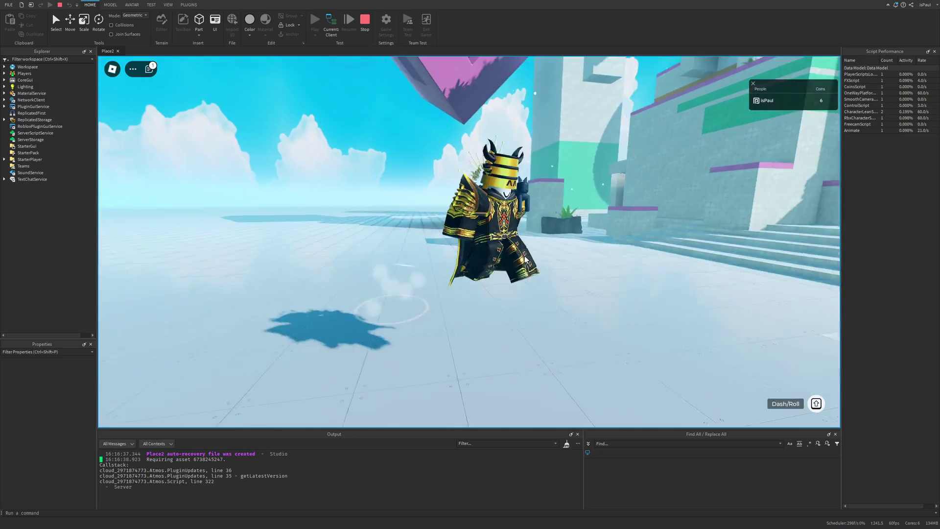
key(d)
key(shift)
key(space)
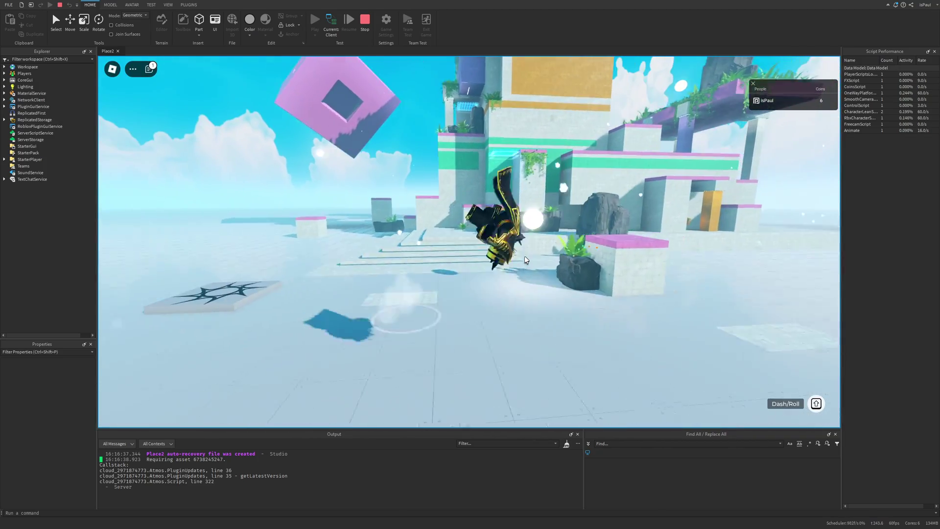
key(d)
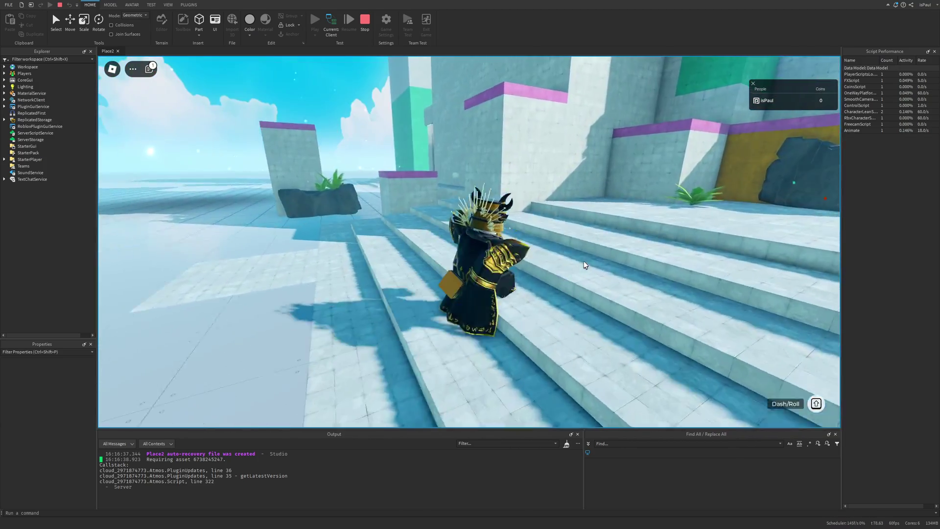
Run and jump the character up and down the wide stairs in front of the tower
key(s)
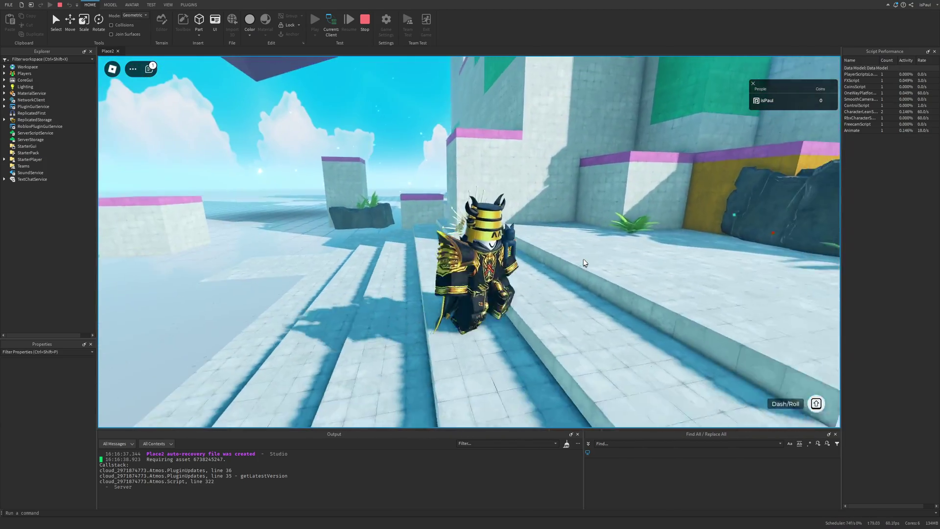
key(s)
key(a)
key(space)
right_drag(548, 271, 576, 268)
key(w)
key(s)
key(d)
key(s)
key(d)
key(space)
key(space)
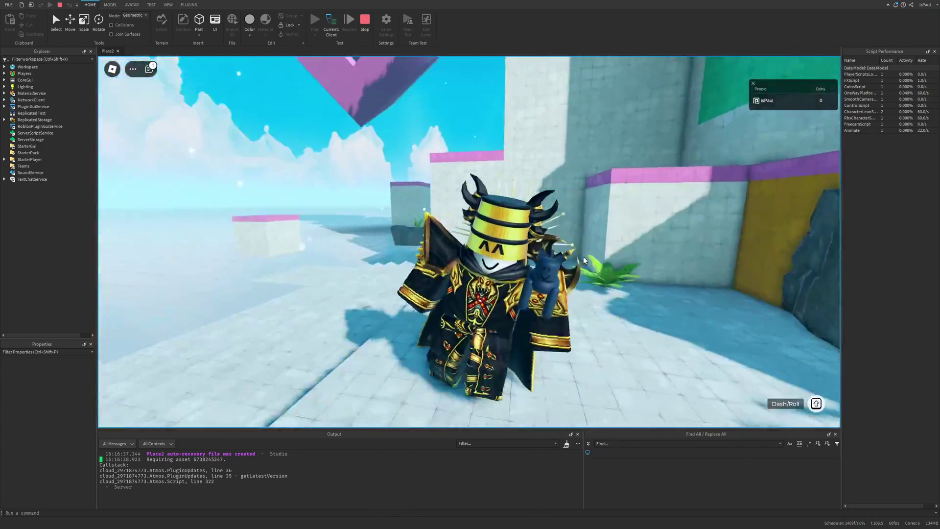
Get the character onto the low purple-topped ledge beneath the glowing blue platform
key(w)
right_drag(583, 256, 583, 256)
key(s)
key(w)
key(space)
key(d)
right_drag(524, 312, 524, 312)
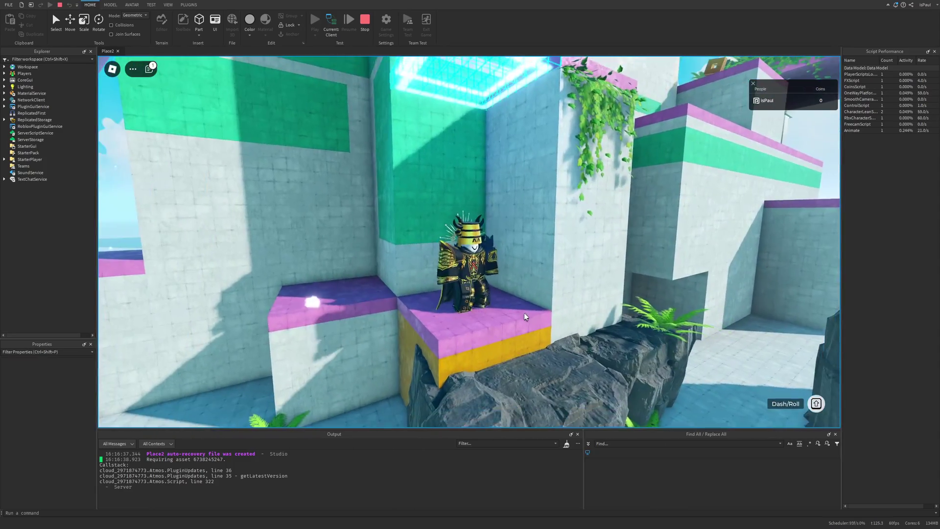
Test the glowing one-way platform by jumping up through it from the ledge below
key(space)
right_drag(542, 282, 542, 282)
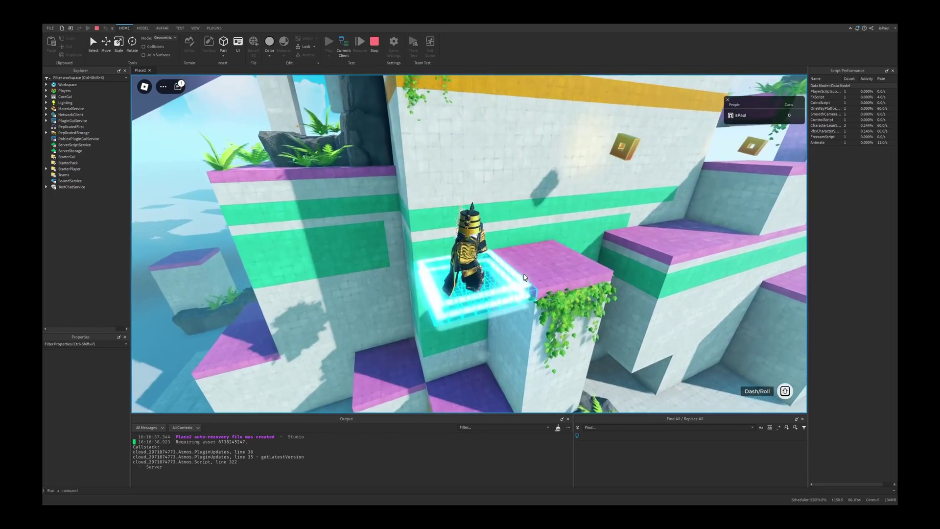
key(s)
key(w)
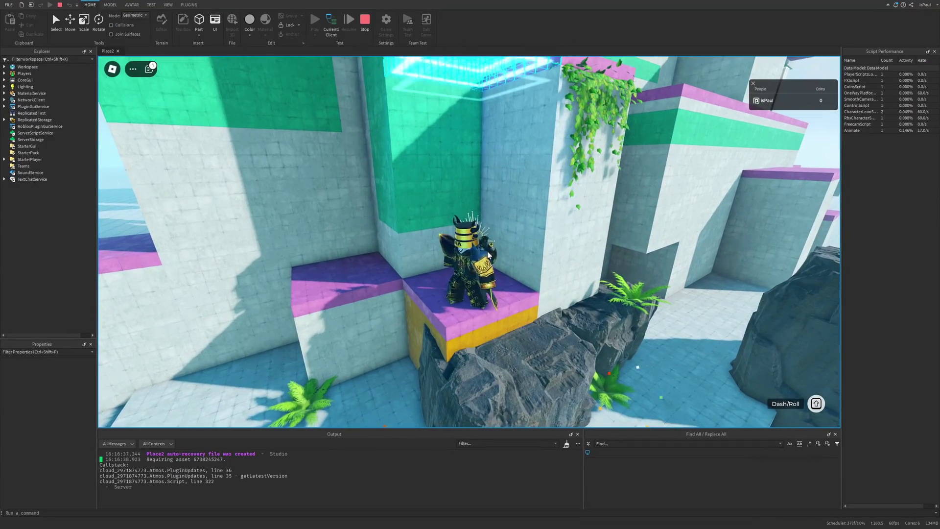
key(space)
key(d)
right_drag(527, 271, 527, 271)
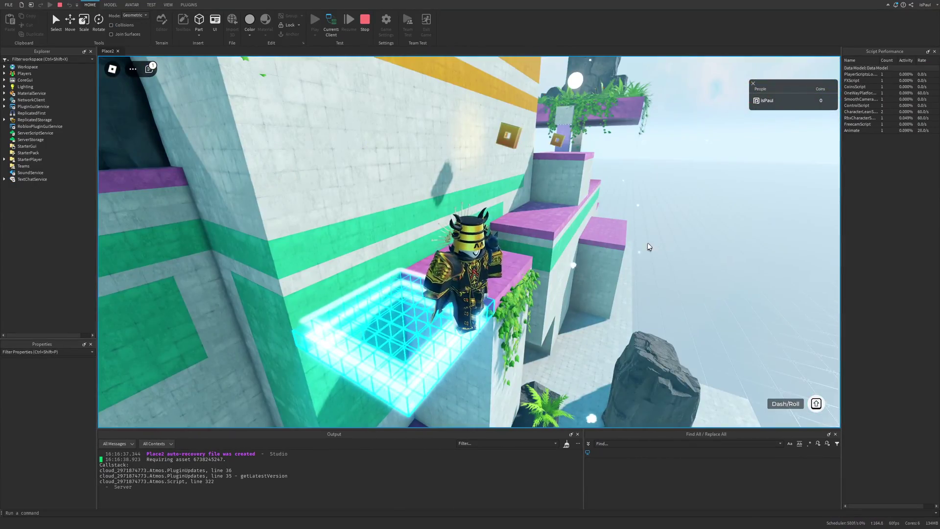
Jump the character up the purple-topped blocks beside the tower, collecting the coins on the way
key(d)
right_drag(611, 256, 611, 257)
key(space)
key(w)
key(space)
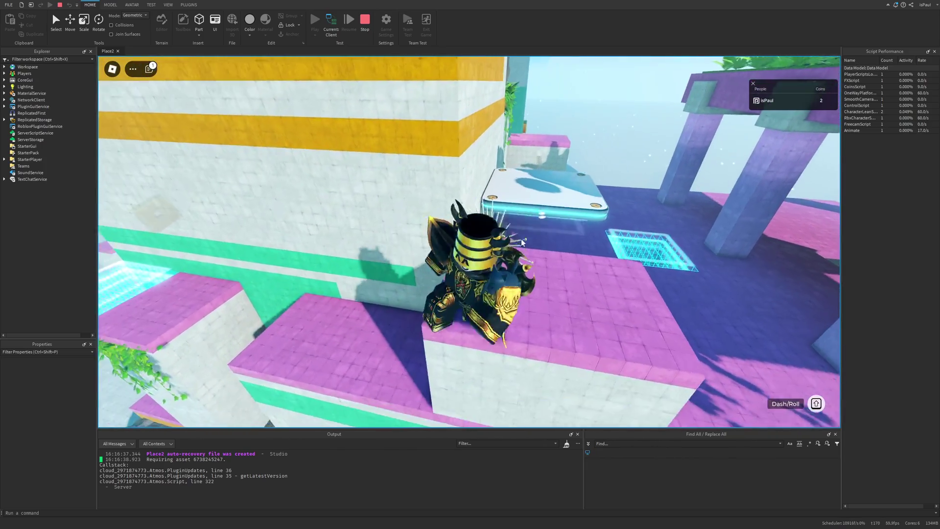
right_drag(521, 239, 521, 239)
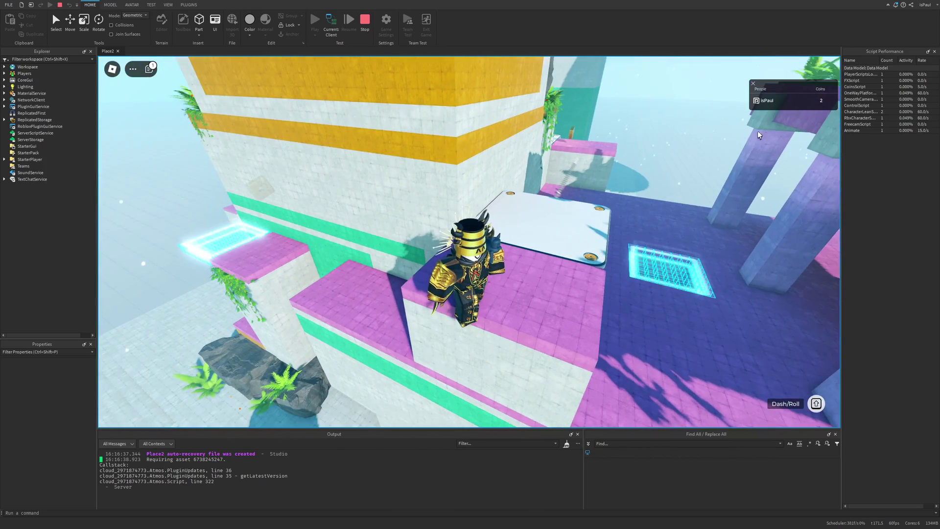
Board the white moving platform and ride it along the tower wall
key(w)
right_drag(578, 249, 588, 256)
key(a)
key(d)
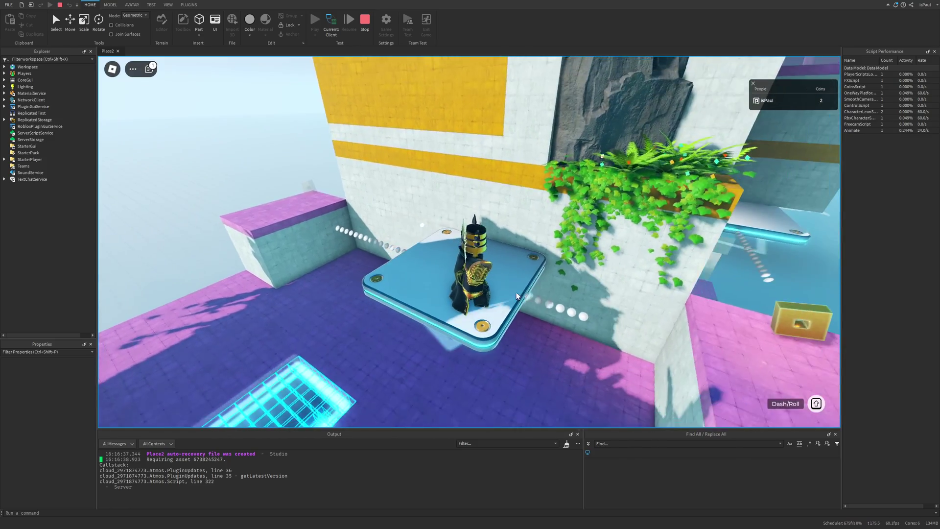
right_drag(539, 297, 539, 296)
key(d)
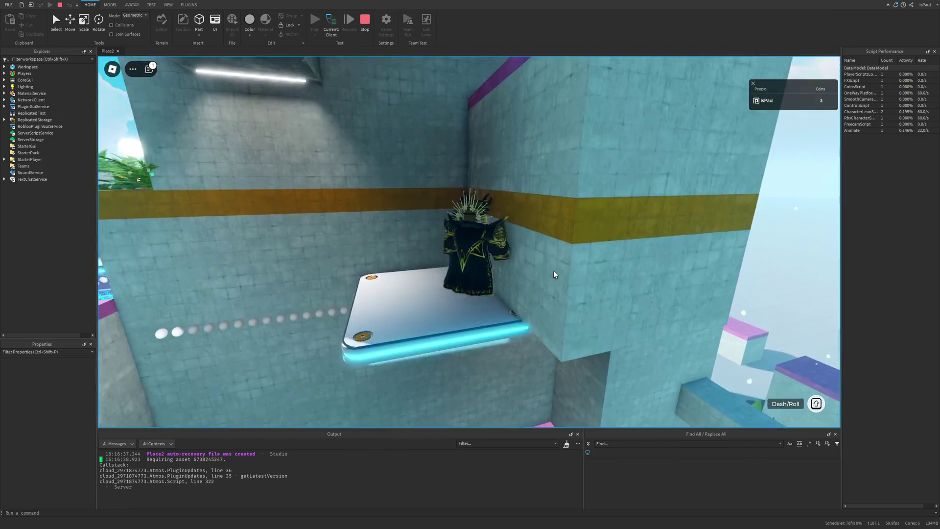
Jump the character off the moving platform around the tower's outer walls
key(space)
key(space)
key(d)
scroll(553, 275, down, 2)
right_drag(553, 274, 553, 275)
key(a)
key(space)
key(space)
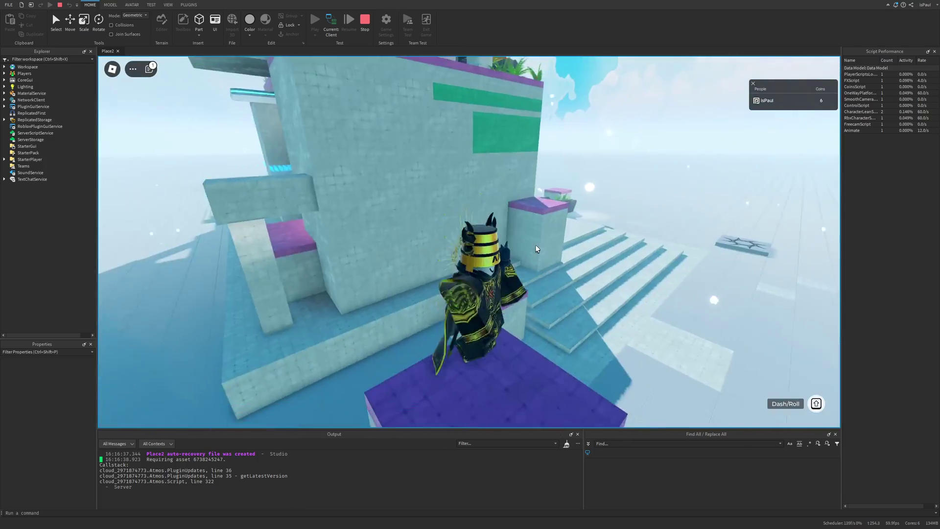
Jump the character around the blocks behind the tower and stop the playtest
key(s)
key(w)
key(space)
right_drag(559, 238, 551, 265)
key(space)
key(s)
key(space)
key(s)
key(shift+F5)
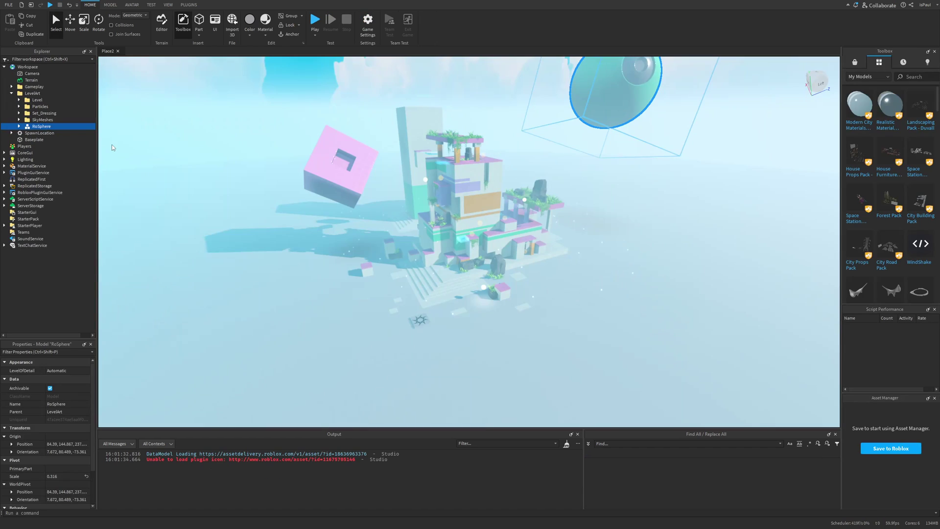
Focus the view on the RoSphere model and on the SkyMeshes folder to examine the floating objects
key(f)
right_drag(476, 220, 477, 220)
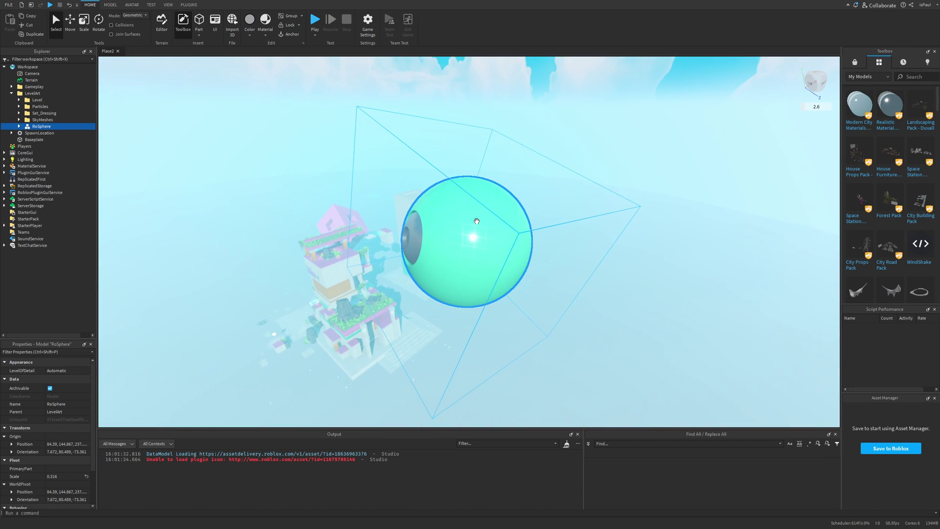
click(50, 120)
key(f)
right_drag(261, 193, 261, 194)
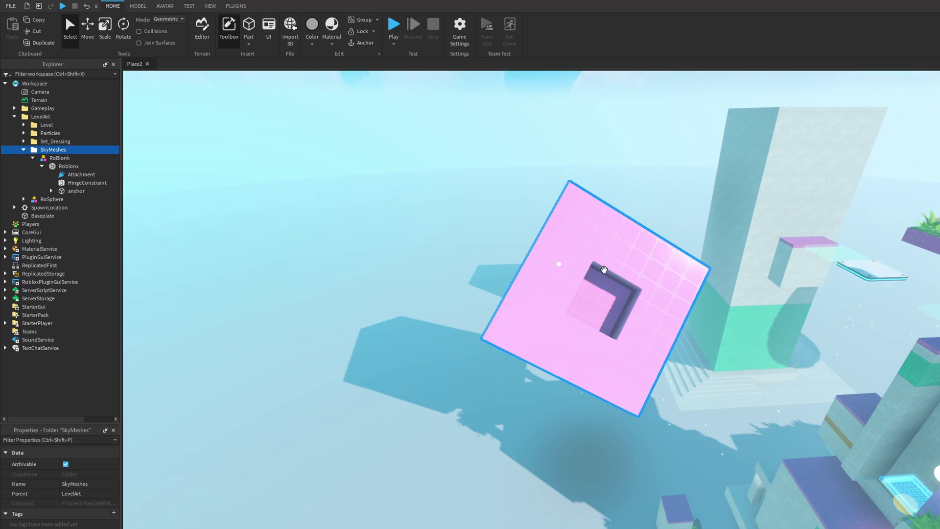
right_drag(624, 273, 624, 273)
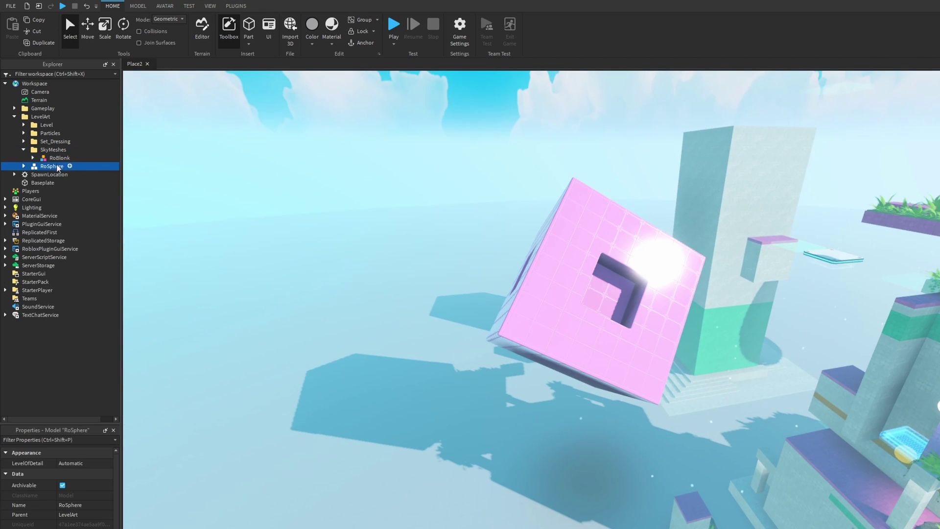
Focus on the RoSphere model and move it into the SkyMeshes folder under LevelArt
key(f)
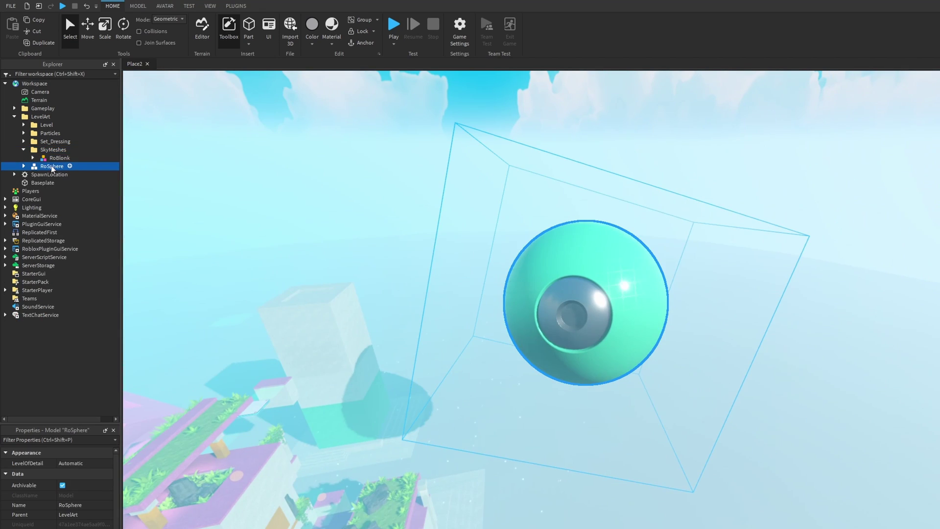
drag(53, 168, 52, 151)
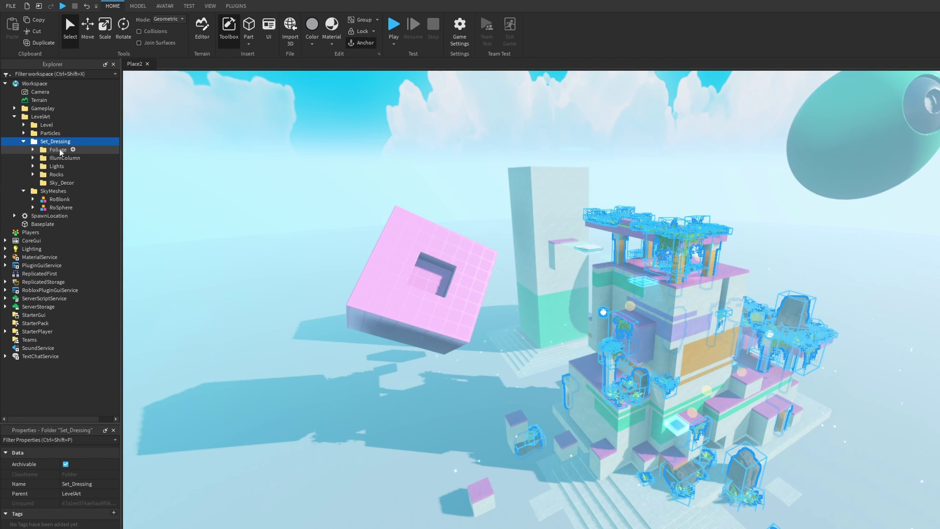
Check the Sky_Decor folder, expand the Rocks folder and focus the view on its first RockLarge mesh
click(67, 183)
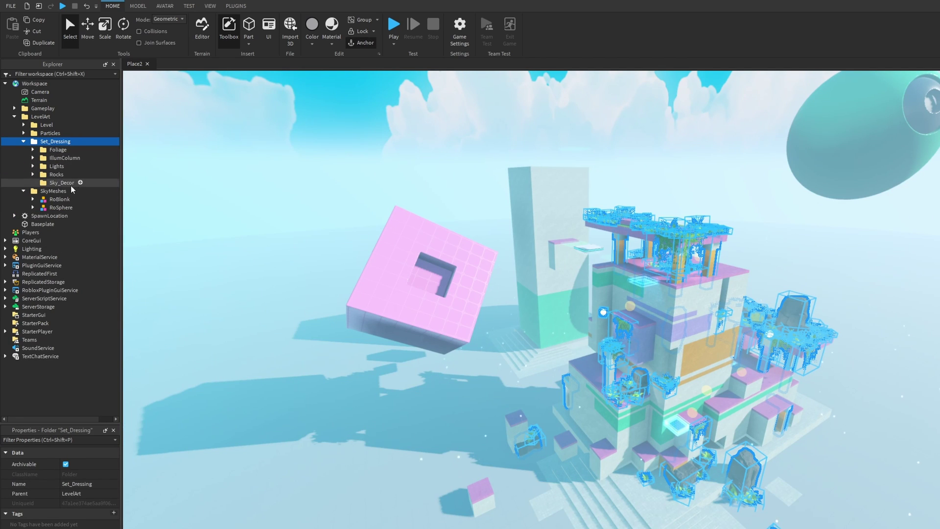
key(f)
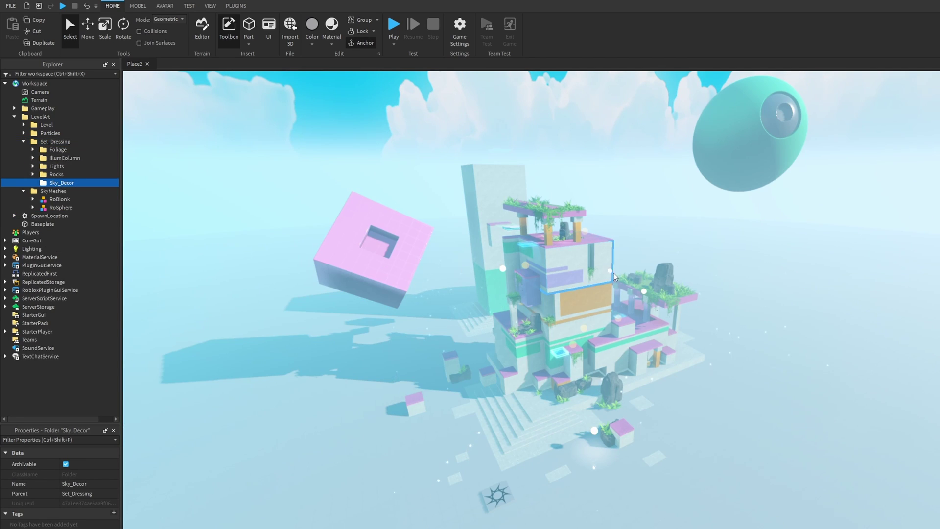
click(40, 174)
click(32, 176)
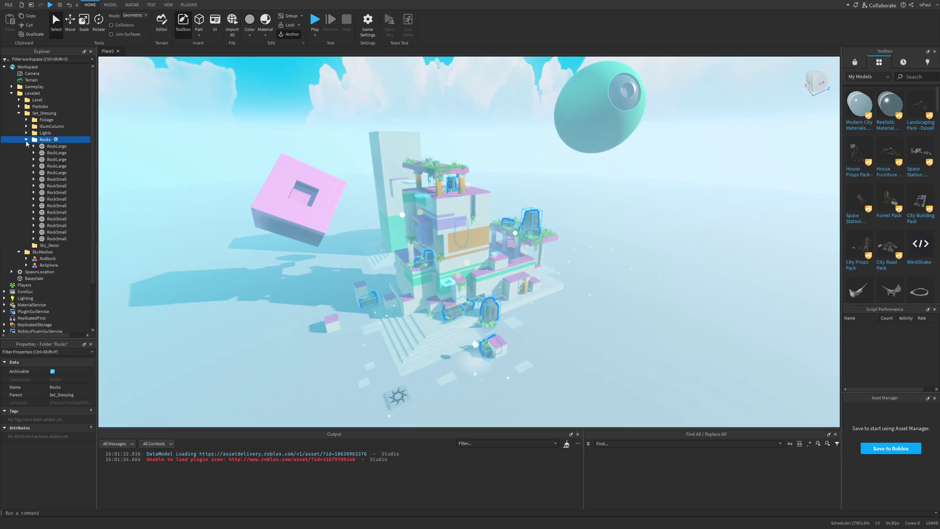
key(f)
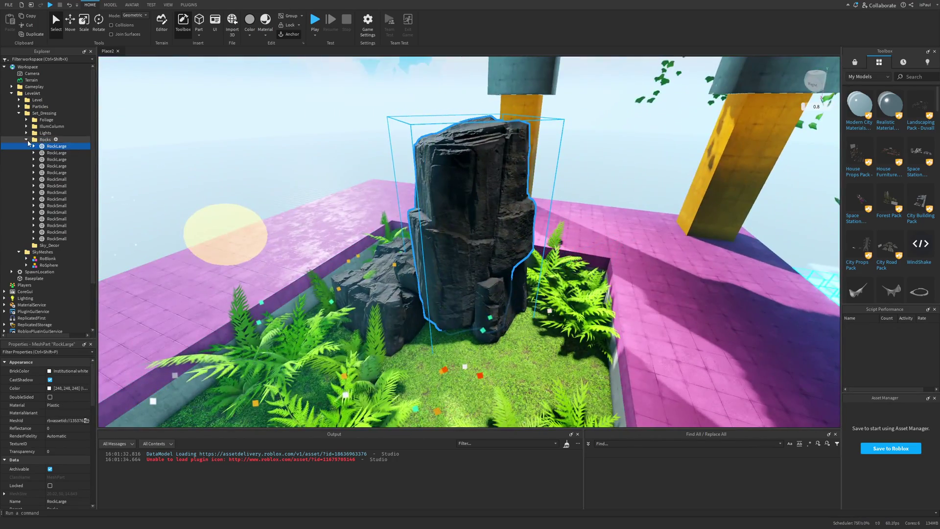
Expand the Lights folder and focus on several Glowspheres and Light parts to examine them in the level
click(27, 134)
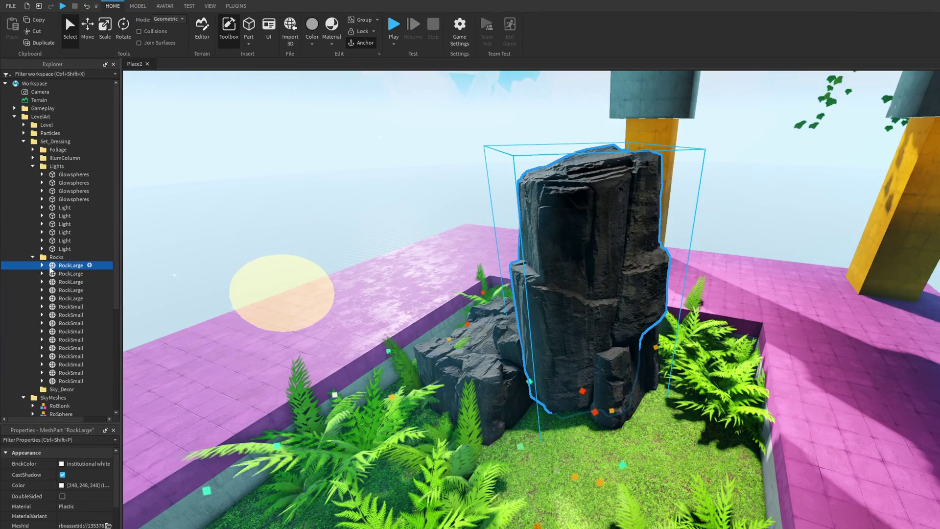
click(73, 175)
key(f)
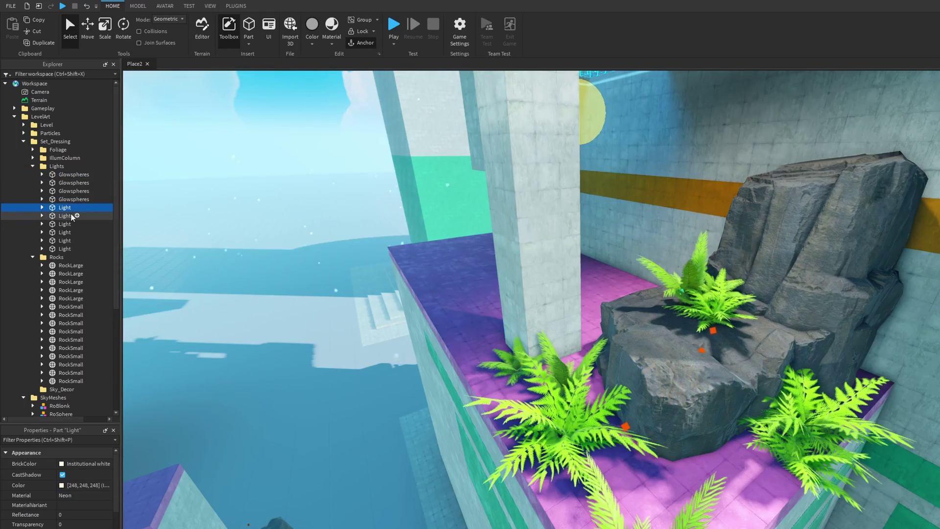
key(f)
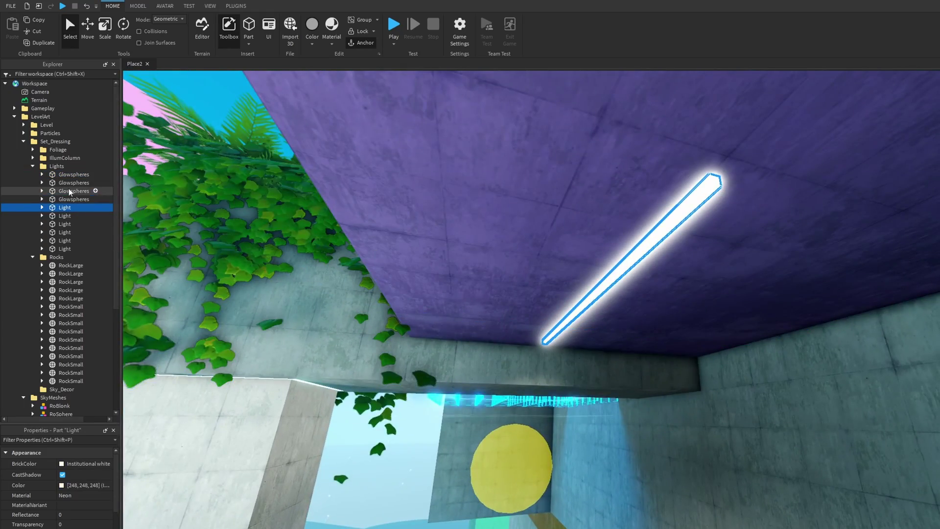
click(69, 191)
key(f)
right_drag(462, 235, 560, 243)
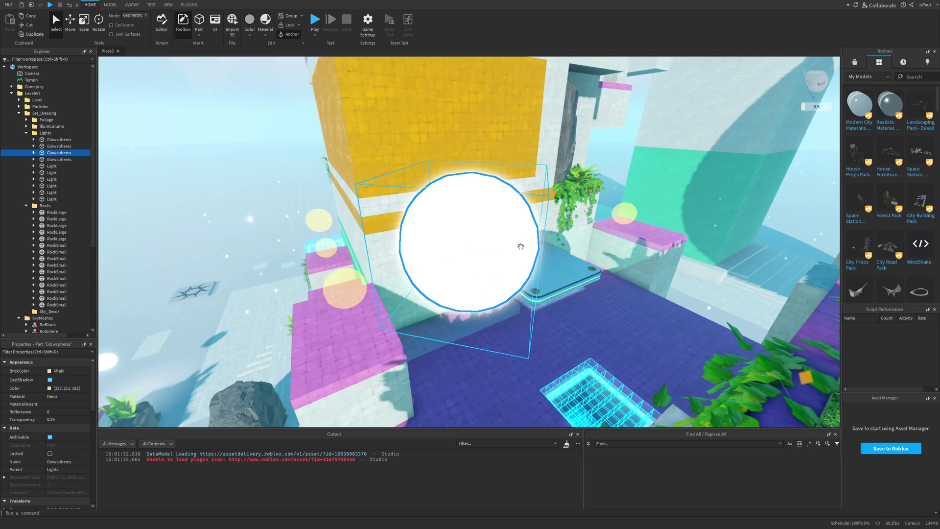
Focus on individual Illumin_Column models in the IllumColumn folder to examine the columns supporting the platform
key(Up)
key(Up)
key(f)
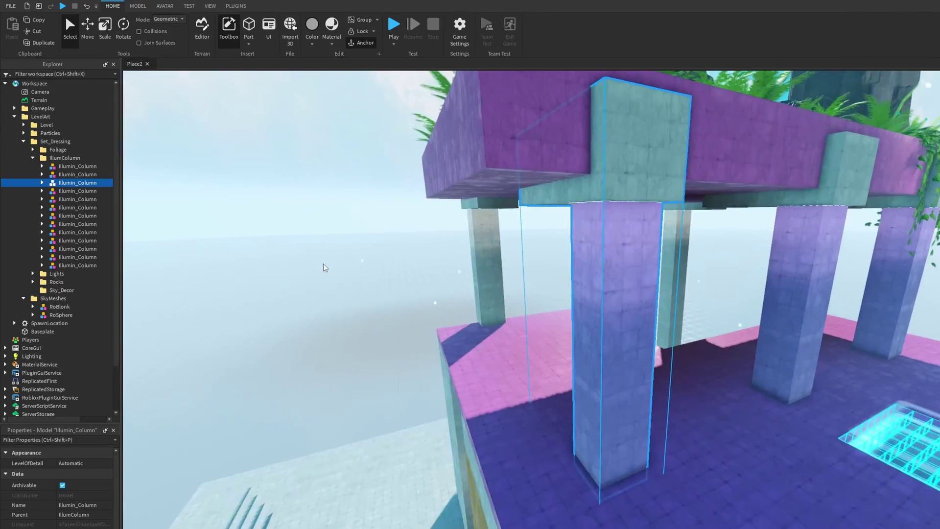
right_drag(324, 264, 337, 247)
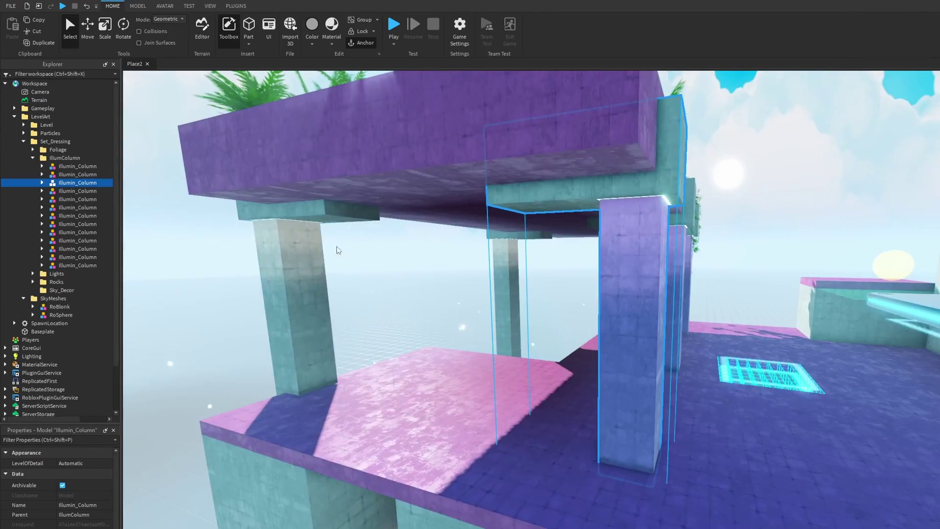
click(69, 199)
key(f)
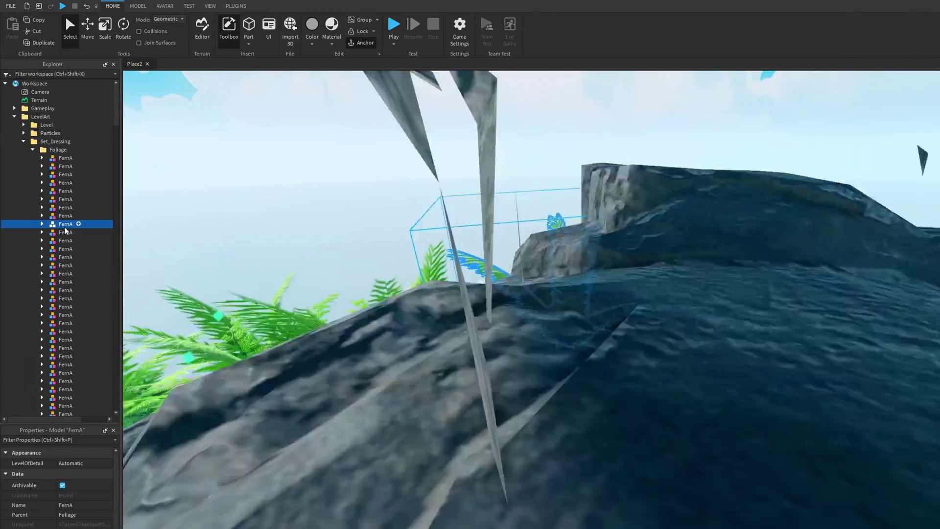
Focus on a FernA model in the Foliage folder and view the level around the VFX_DustMotes part
key(Down)
key(f)
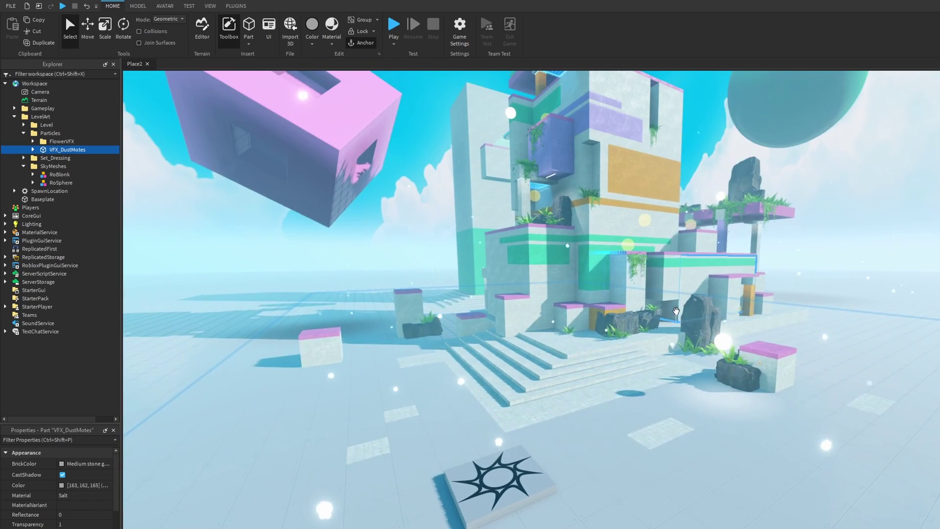
key(s)
key(a)
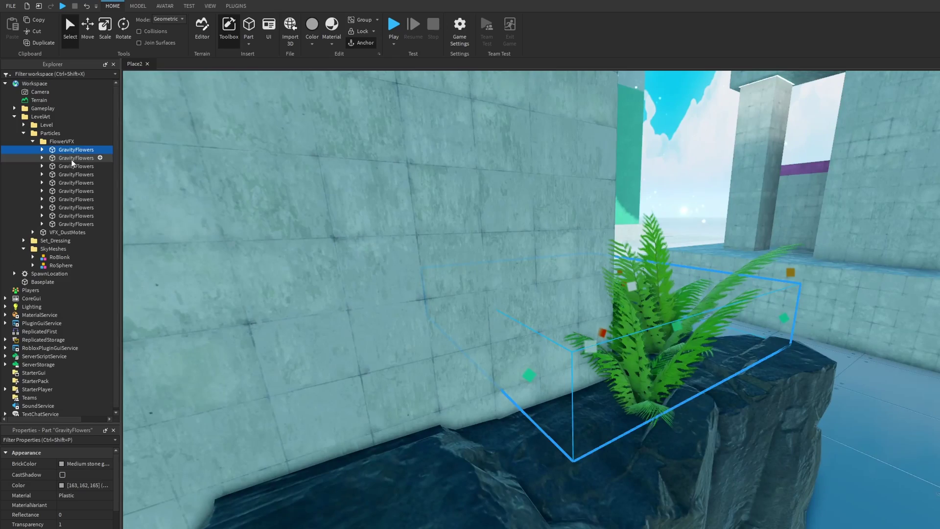
Focus on the second GravityFlowers part in the FlowerVFX folder and look at its surroundings
click(72, 158)
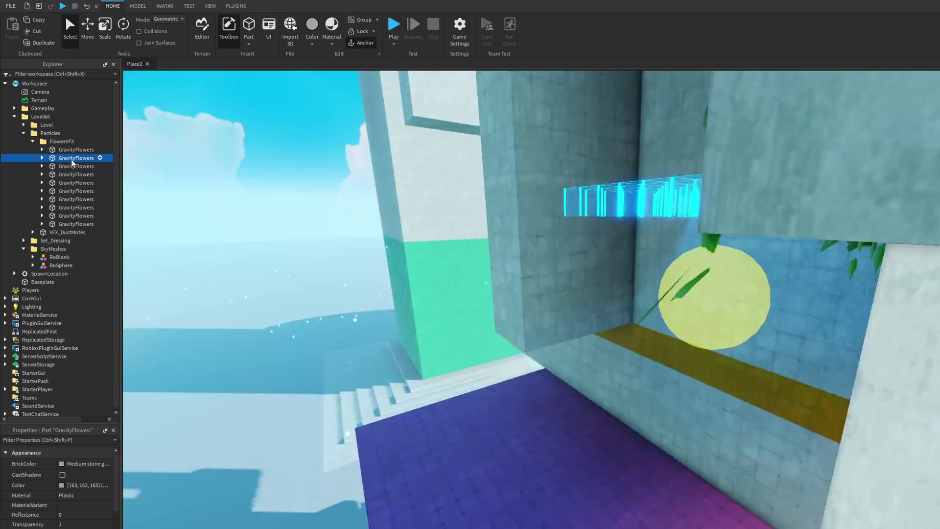
key(f)
key(a)
right_drag(399, 272, 402, 269)
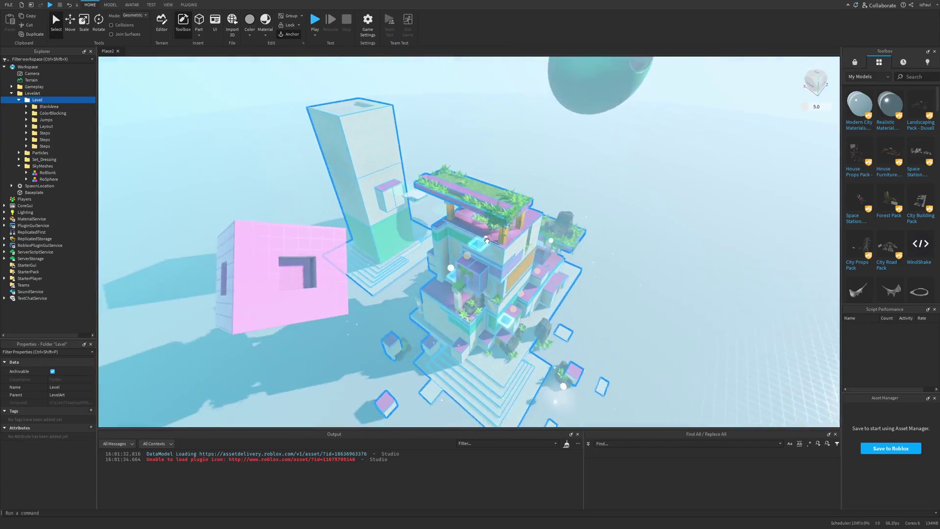
View the geometry grouped in the Level folder and focus on its BlankArea subfolder
key(w)
right_drag(487, 240, 439, 210)
key(s)
click(48, 106)
key(f)
right_drag(514, 228, 516, 229)
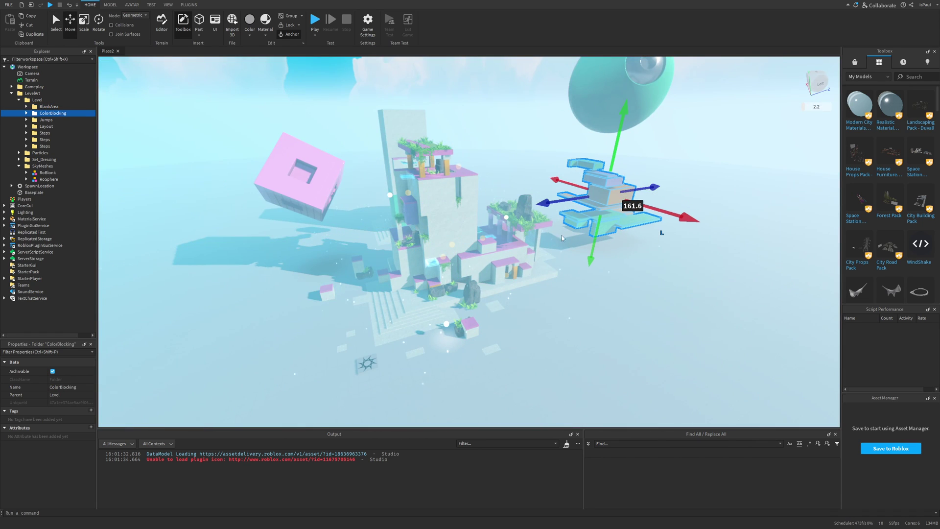
Move the Jumps blocks about 171 studs and the Layout geometry about 174 studs away, and select the last Steps folder
drag(626, 231, 340, 229)
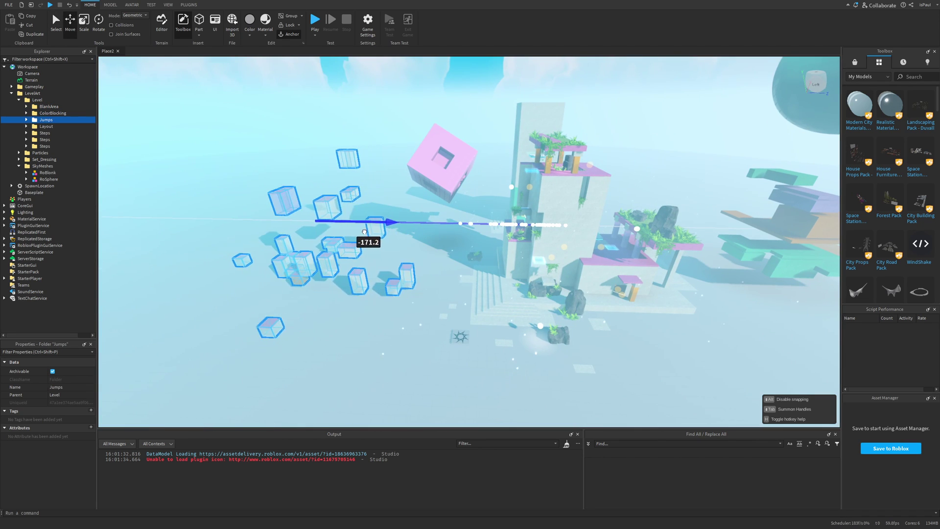
drag(371, 231, 371, 231)
drag(520, 244, 691, 268)
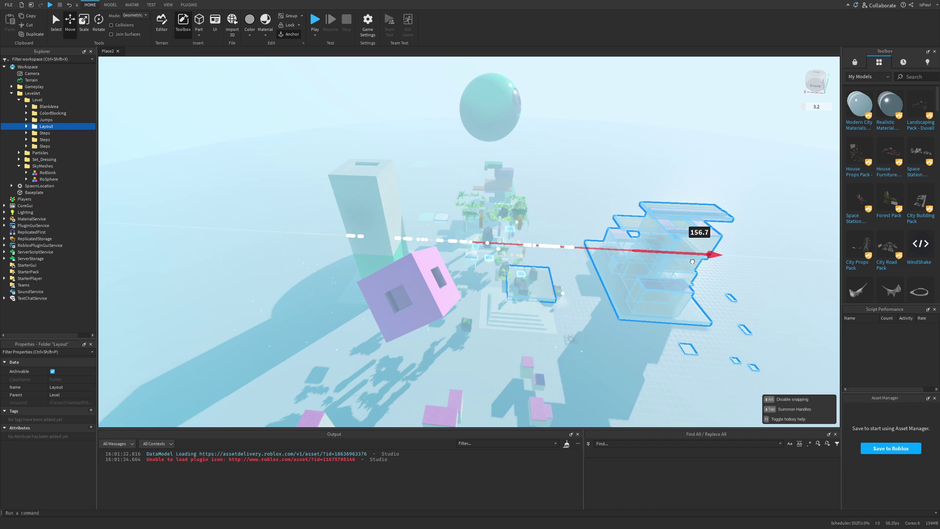
key(f)
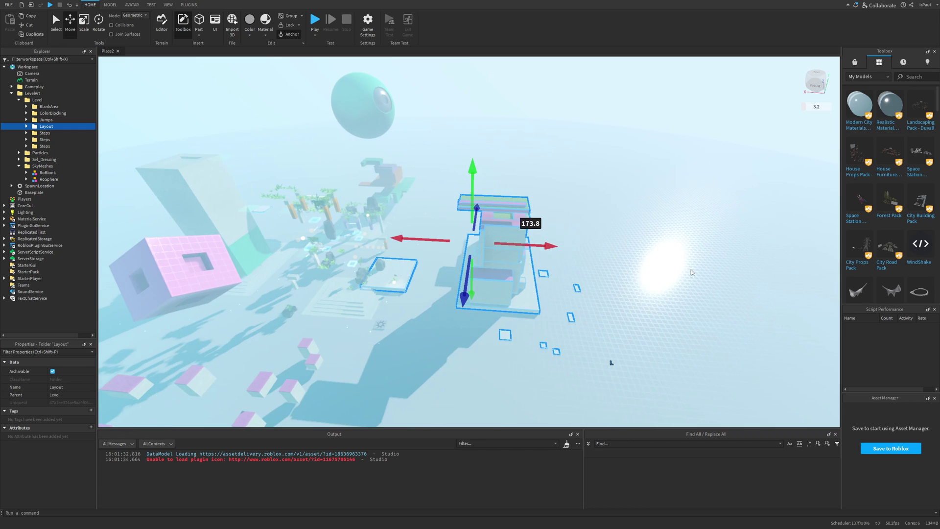
click(690, 268)
right_drag(683, 270, 682, 269)
key(w)
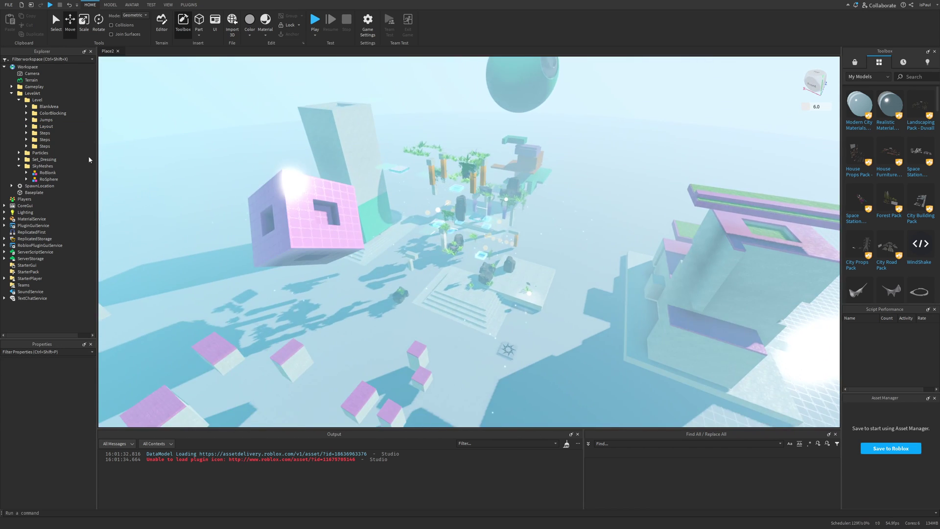
click(45, 146)
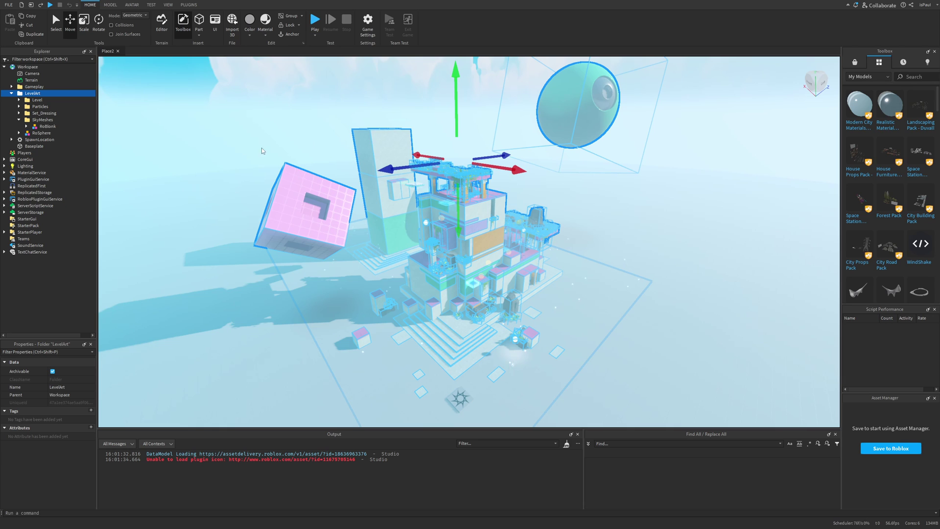
Move the whole LevelArt folder about 204 studs away from the gameplay objects and bring up the Gameplay folder
drag(392, 172, 518, 155)
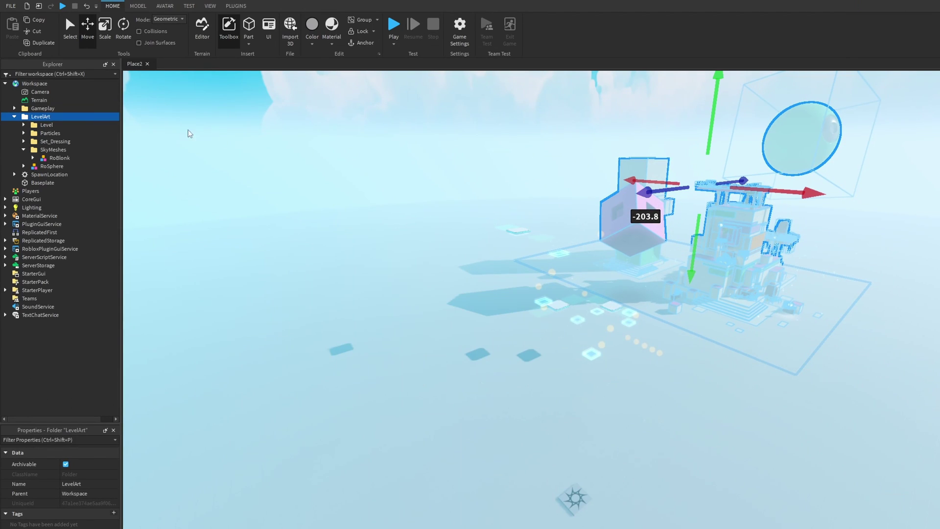
click(40, 110)
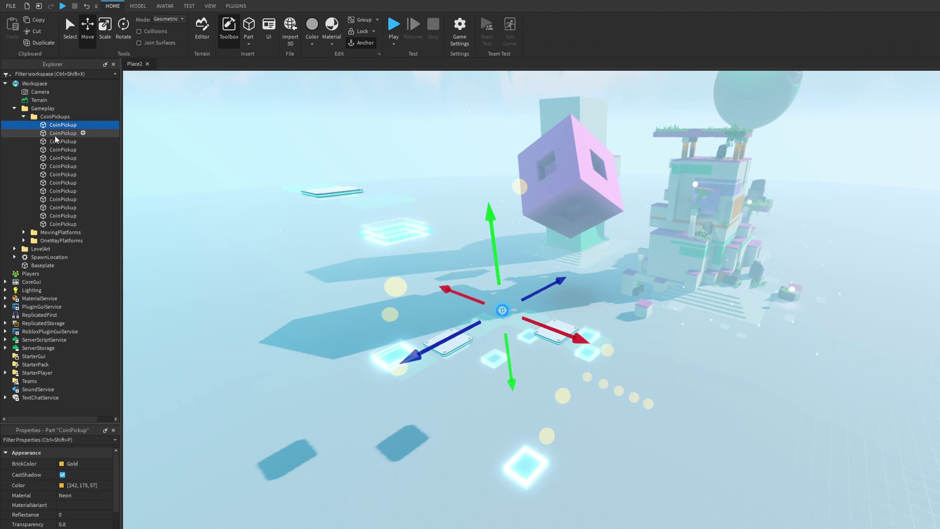
Focus on the second, third and fourth CoinPickup parts in the CoinPickups folder one after another
click(57, 134)
key(f)
click(59, 142)
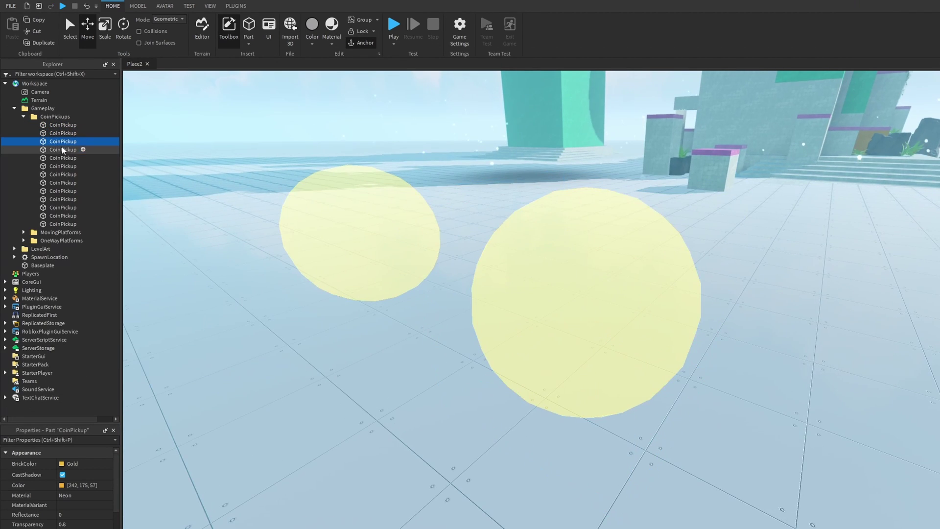
key(f)
click(64, 149)
key(f)
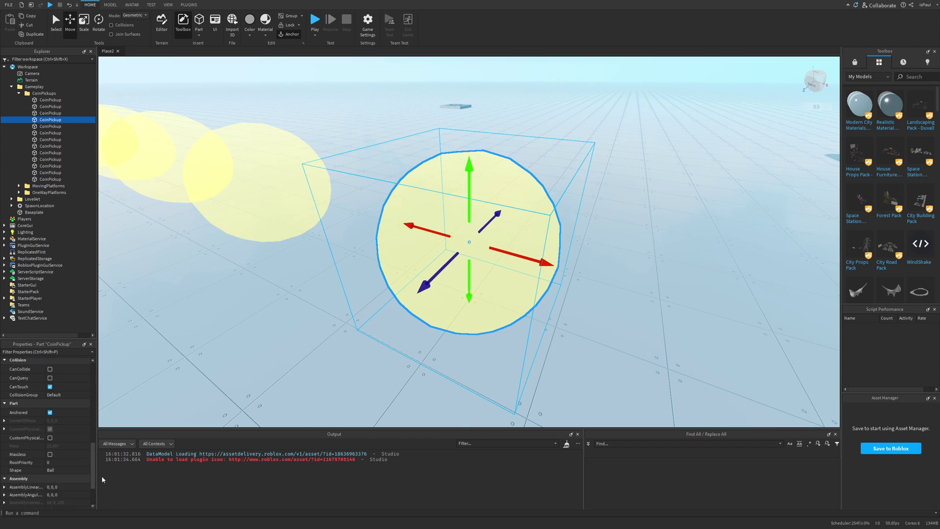
Examine the selected CoinPickup's properties down to its tags and view the row of coins among the platforms
scroll(22, 482, down, 3)
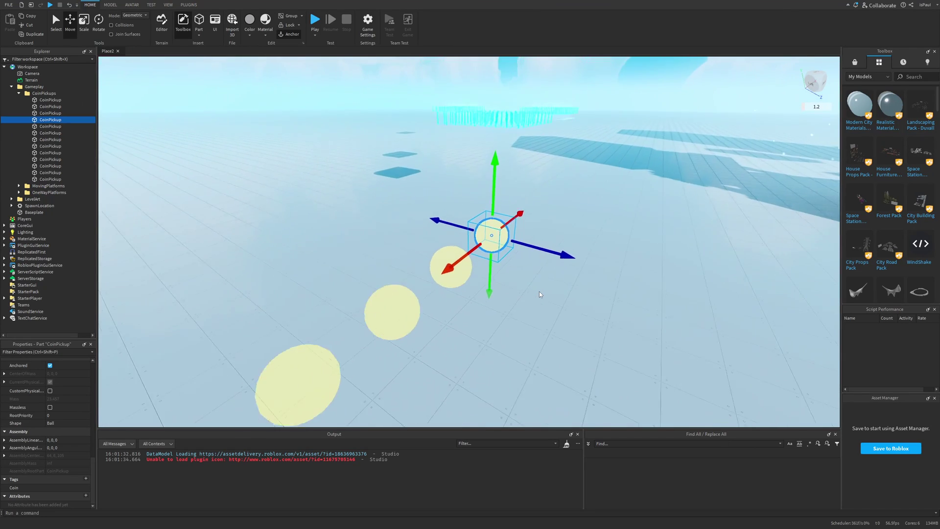
scroll(539, 291, down, 3)
right_drag(495, 297, 535, 267)
click(510, 281)
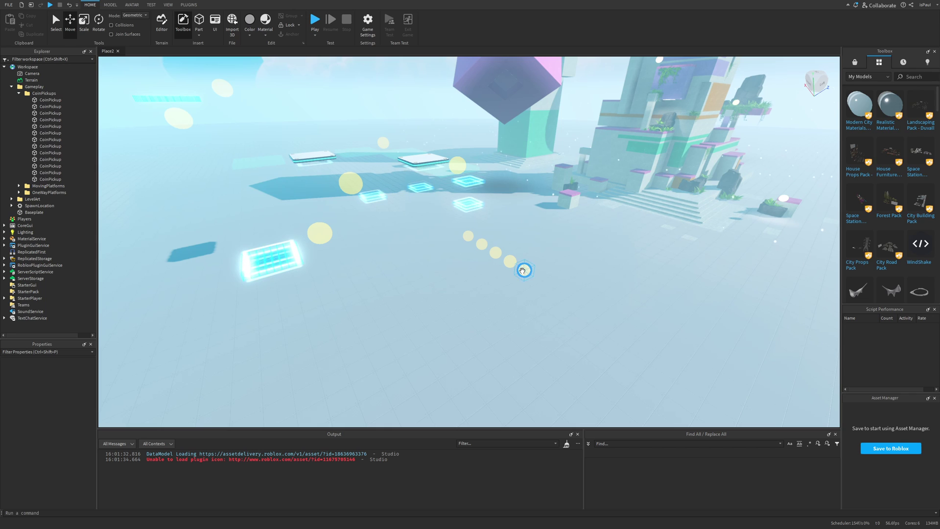
drag(523, 269, 553, 290)
click(607, 281)
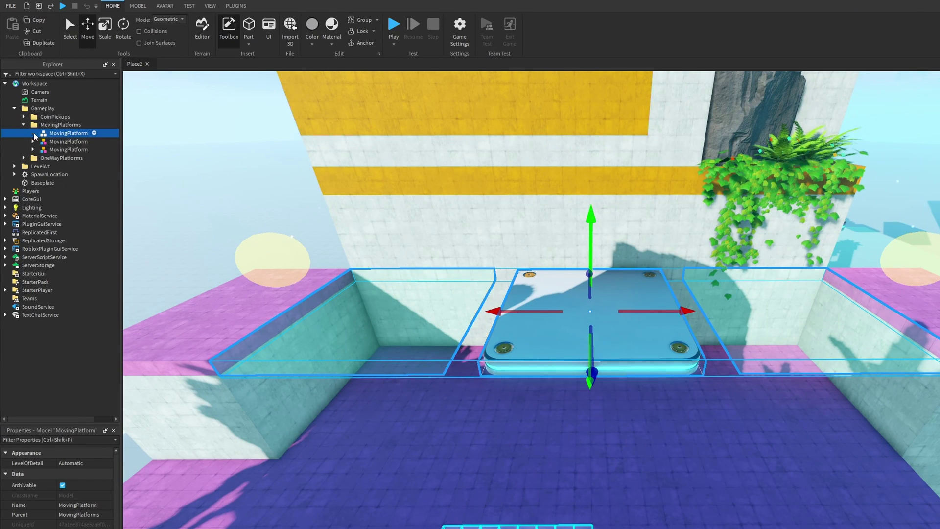
Expand the first MovingPlatform model and try sliding its Platform part sideways
click(33, 133)
click(68, 149)
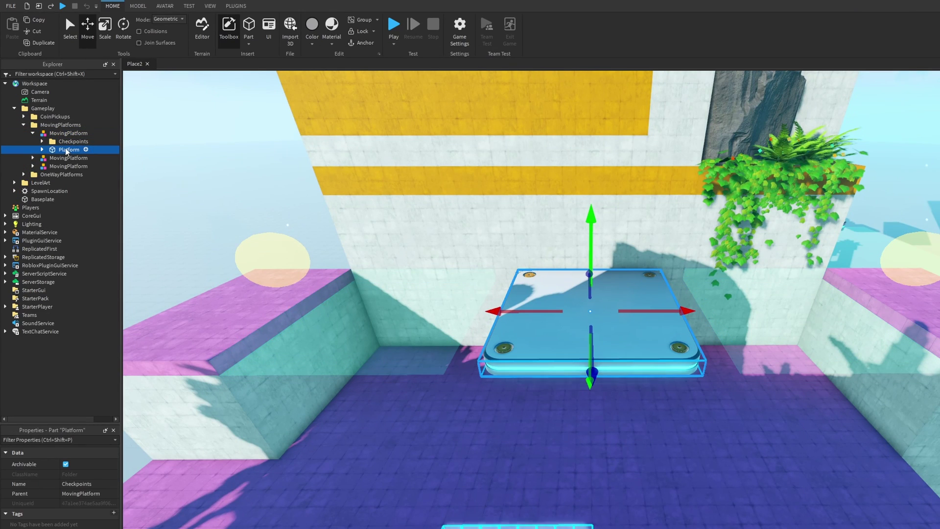
mouse_move(649, 311)
mouse_down()
mouse_move(596, 302)
mouse_move(645, 302)
mouse_up()
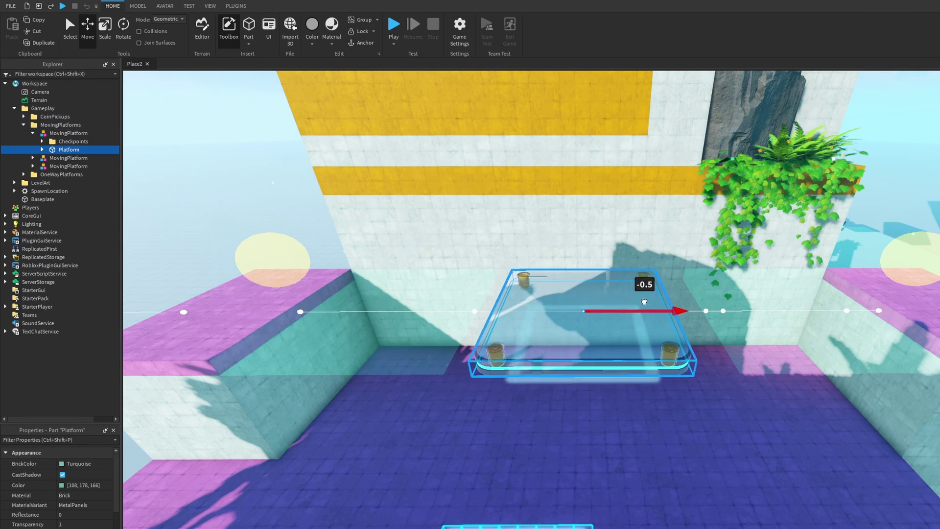
Inspect Checkpoint1 and Checkpoint2 in the moving platform's Checkpoints folder
click(73, 159)
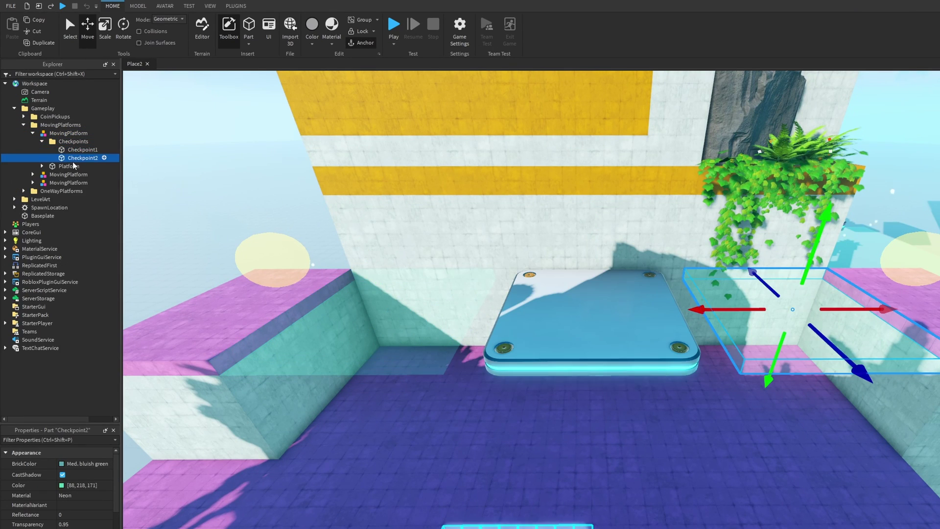
click(72, 150)
click(72, 157)
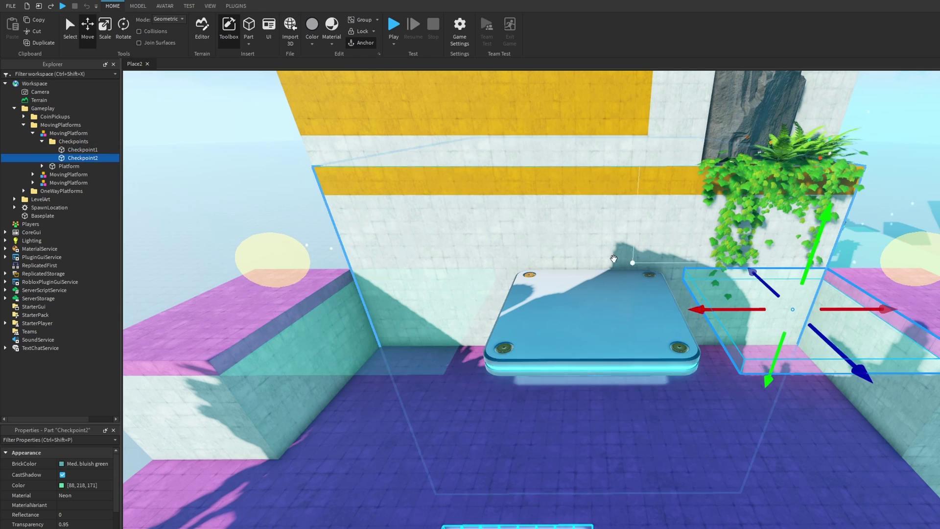
Collapse the Checkpoints folder and select the first MovingPlatform model to review its tag and attributes
click(42, 141)
click(55, 134)
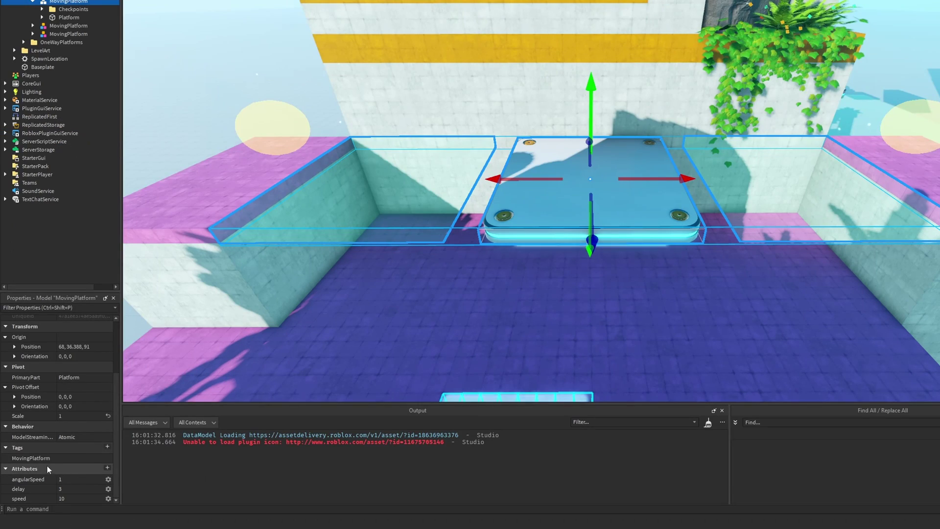
mouse_move(32, 460)
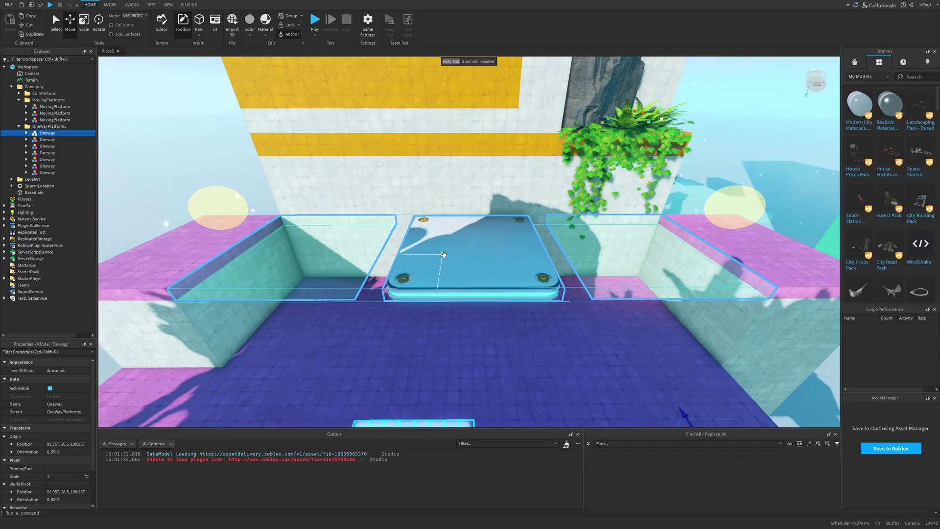
Focus the view on the first Oneway model in the OneWayPlatforms folder
key(f)
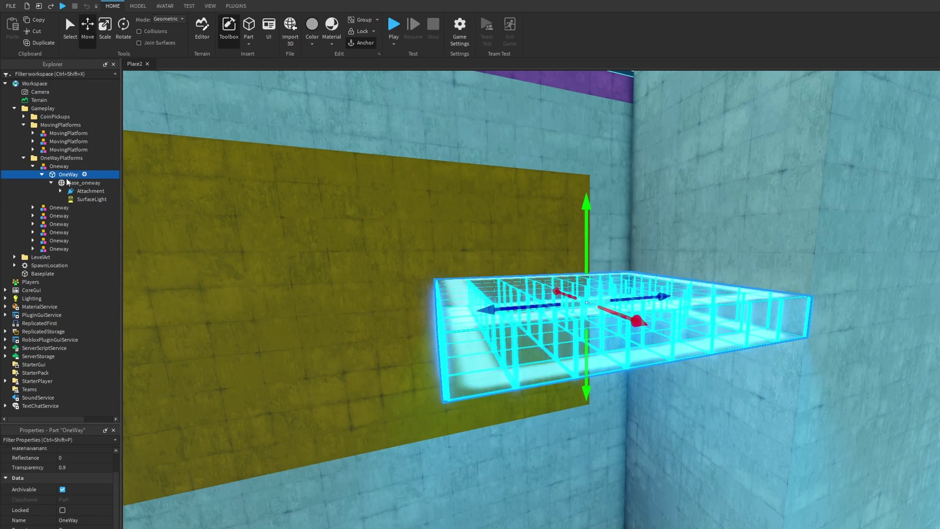
Inspect the first Oneway's Base_oneway mesh, its Attachment with the HoverVFX emitter, and its SurfaceLight
click(63, 183)
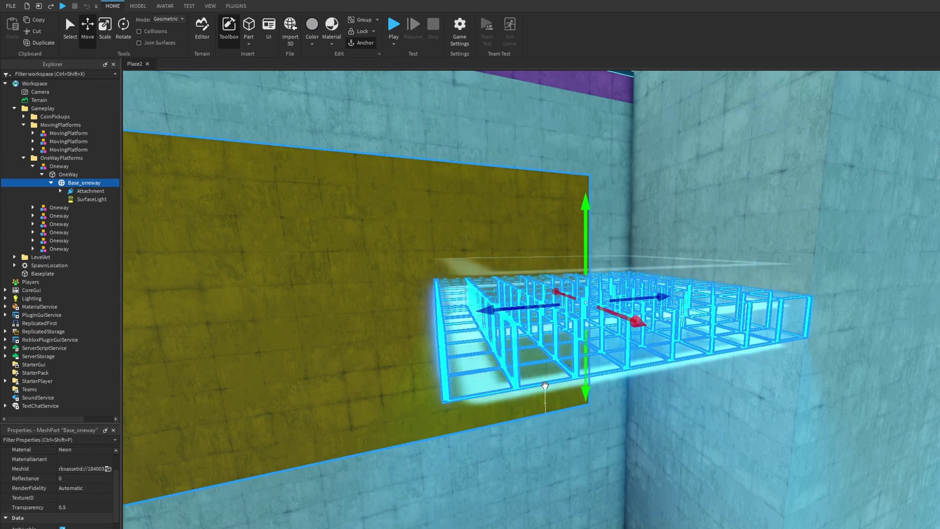
right_drag(545, 386, 554, 364)
drag(582, 361, 584, 241)
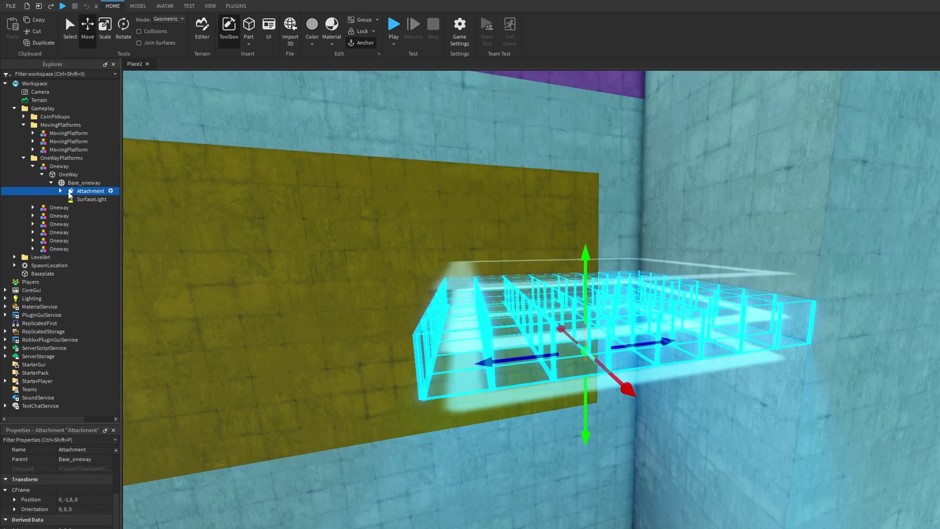
click(61, 191)
click(80, 202)
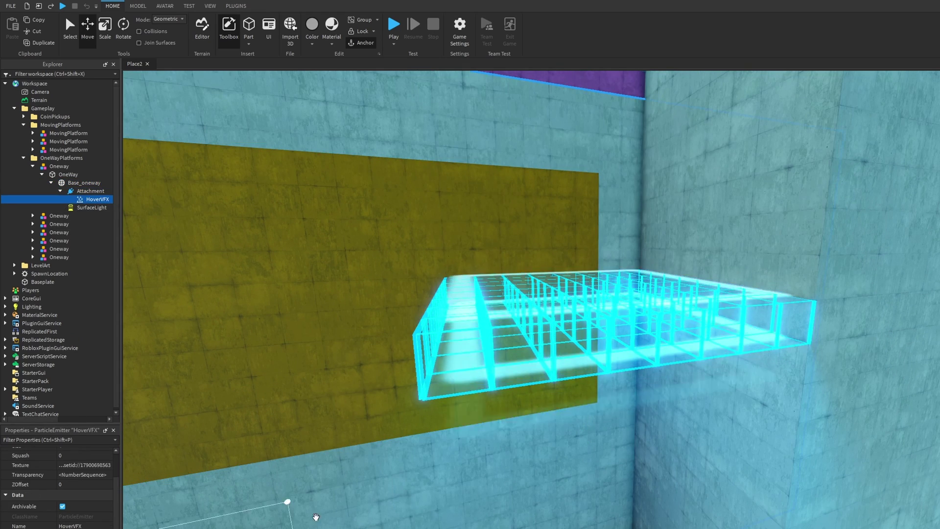
scroll(119, 522, down, 1)
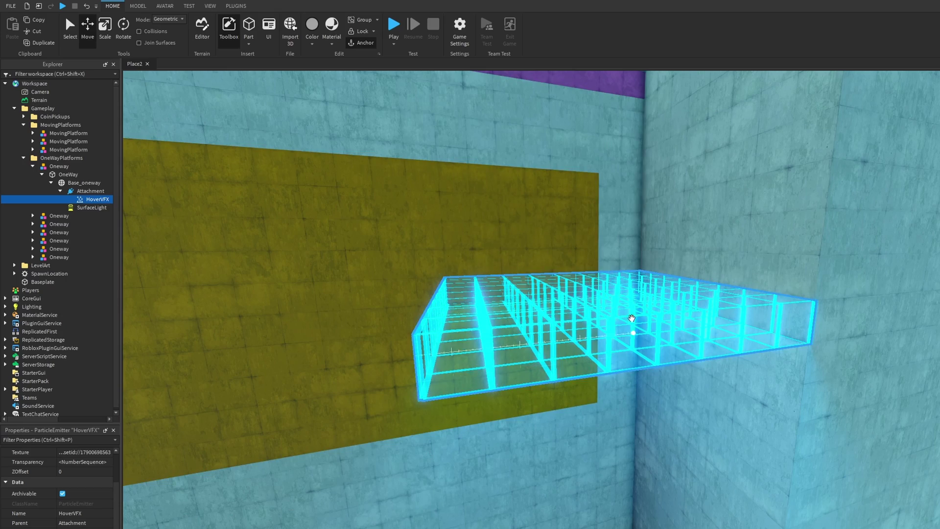
click(92, 208)
right_drag(489, 300, 489, 300)
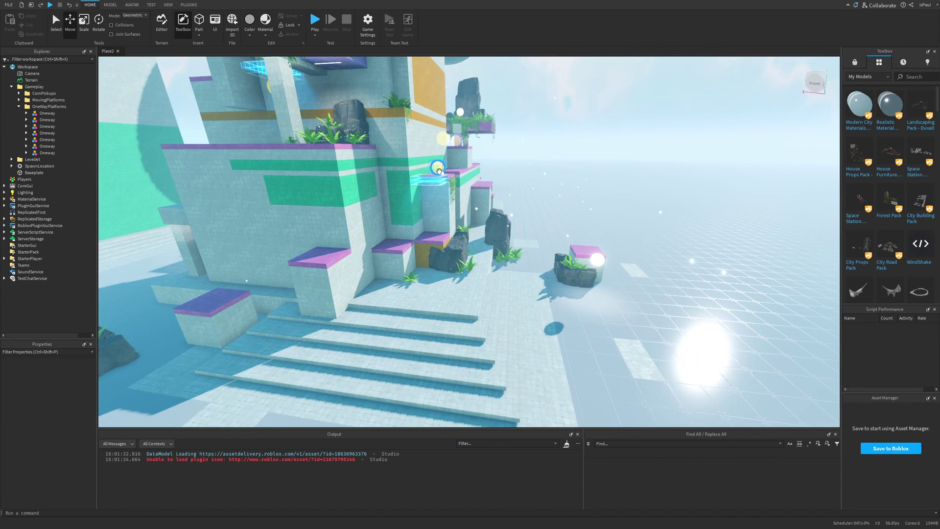
Focus on a CoinPickup outside the tower and review the tag assigned to it
drag(557, 255, 561, 303)
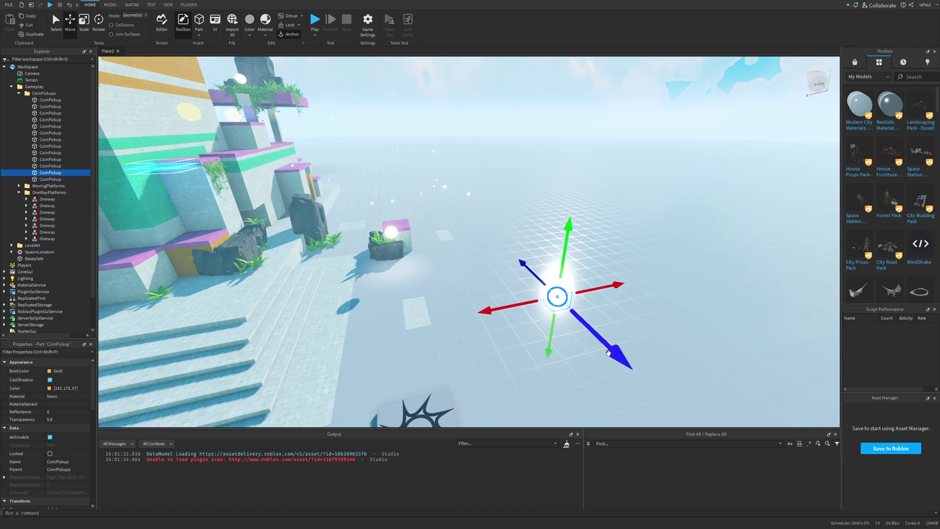
key(f)
scroll(24, 492, down, 10)
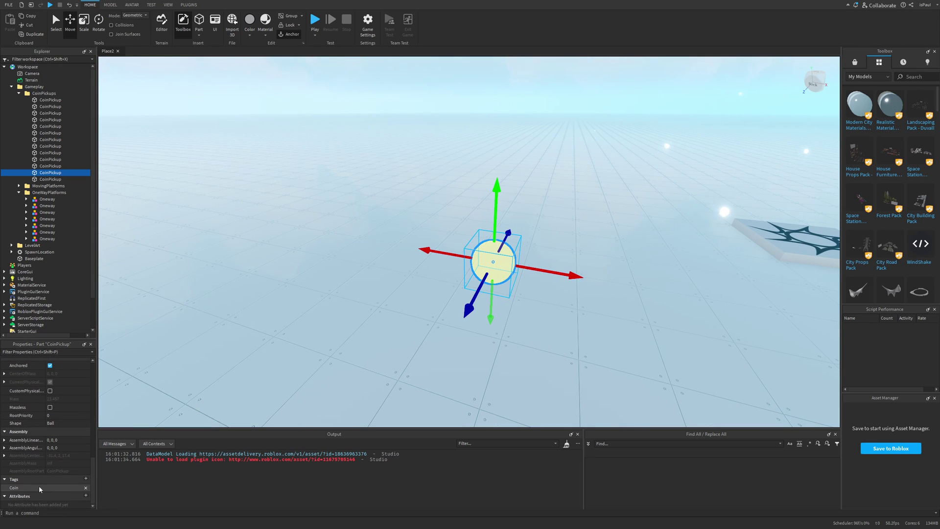
Duplicate the CoinPickup four times and spread the copies out over the open baseplate
key(ctrl+d)
drag(567, 275, 362, 238)
key(ctrl+d)
click(335, 251)
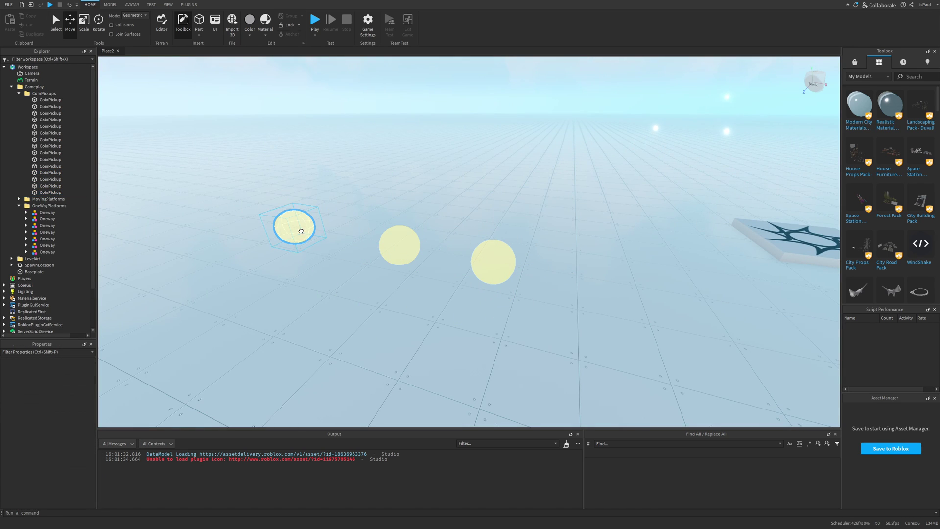
key(ctrl+d)
drag(301, 231, 359, 157)
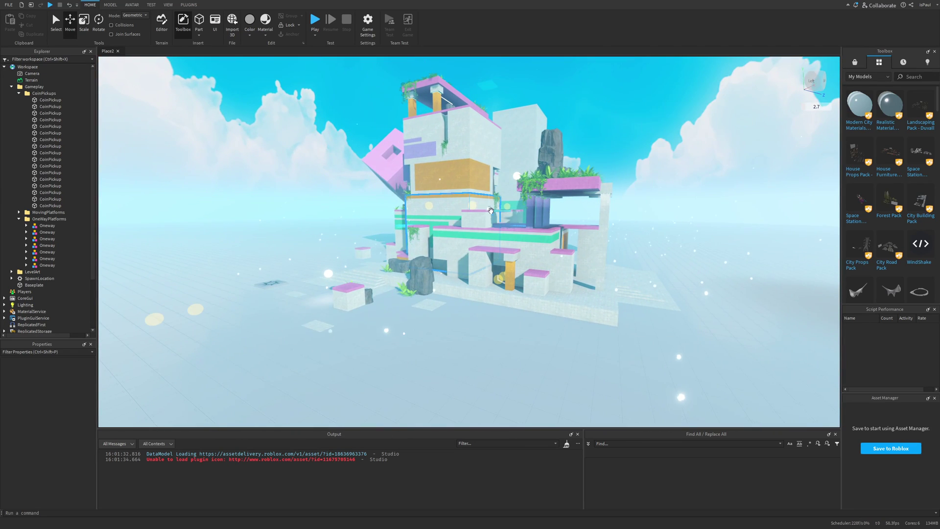
Place a copy of a MovingPlatform near the new coins and spread its Checkpoint1 and Checkpoint2 to opposite sides of the platform
click(484, 216)
key(f)
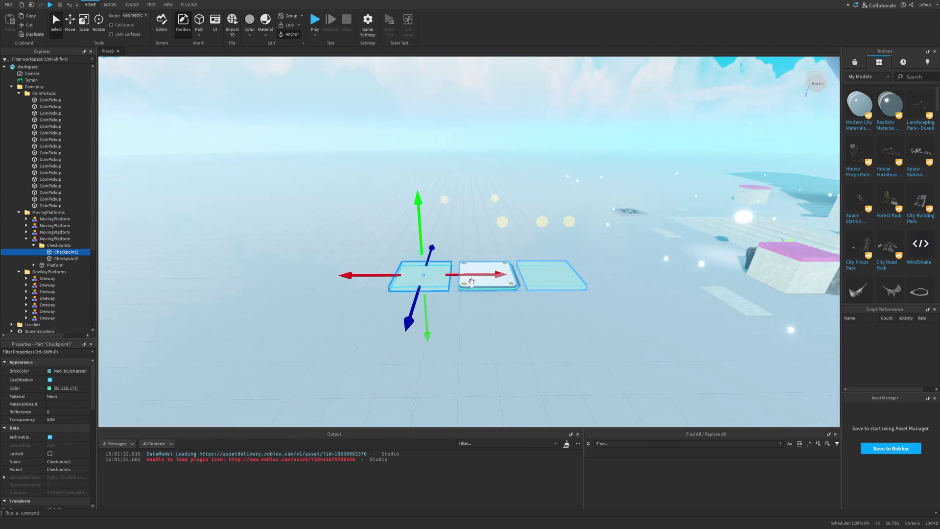
drag(472, 282, 424, 307)
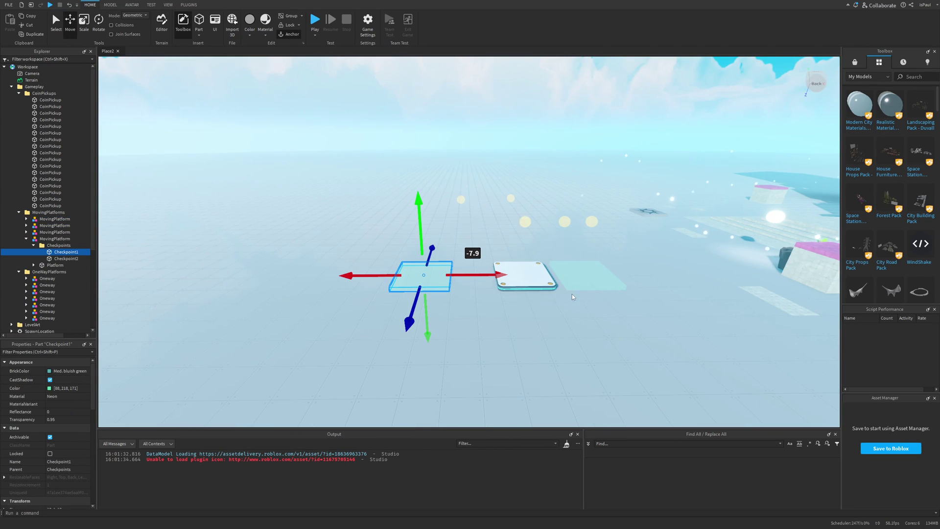
drag(572, 296, 614, 313)
Run the simulation without a player character and watch the copied MovingPlatform travel between its checkpoints
click(315, 35)
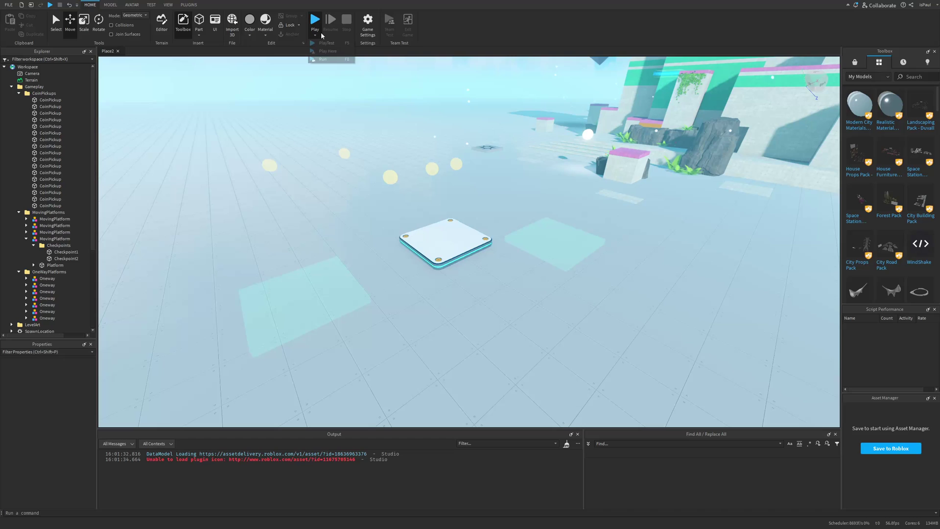
click(324, 59)
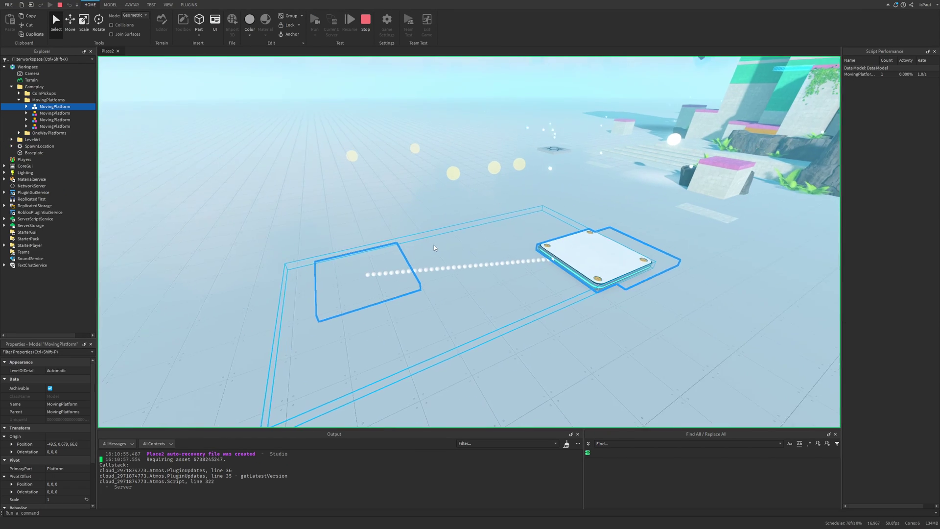
right_drag(435, 248, 428, 276)
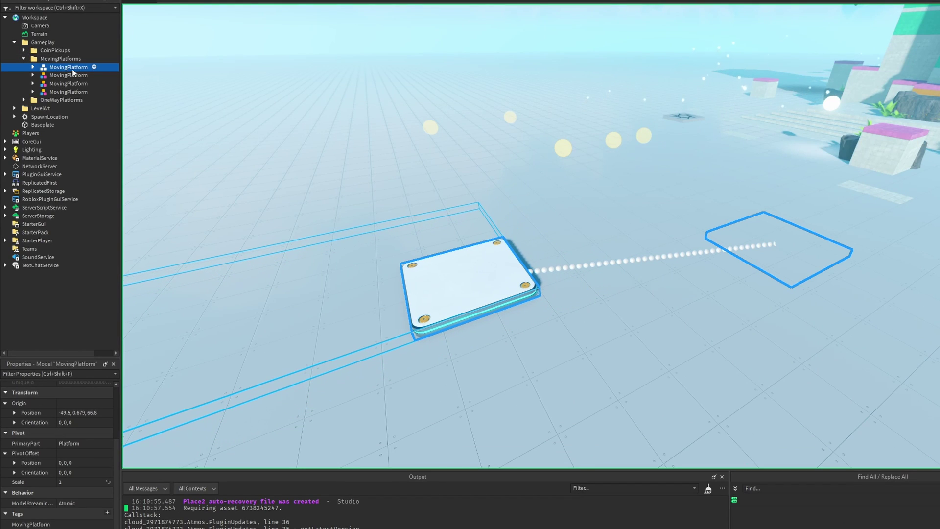
Set the running MovingPlatform's speed attribute to 100 and its delay attribute to 0.1
click(75, 497)
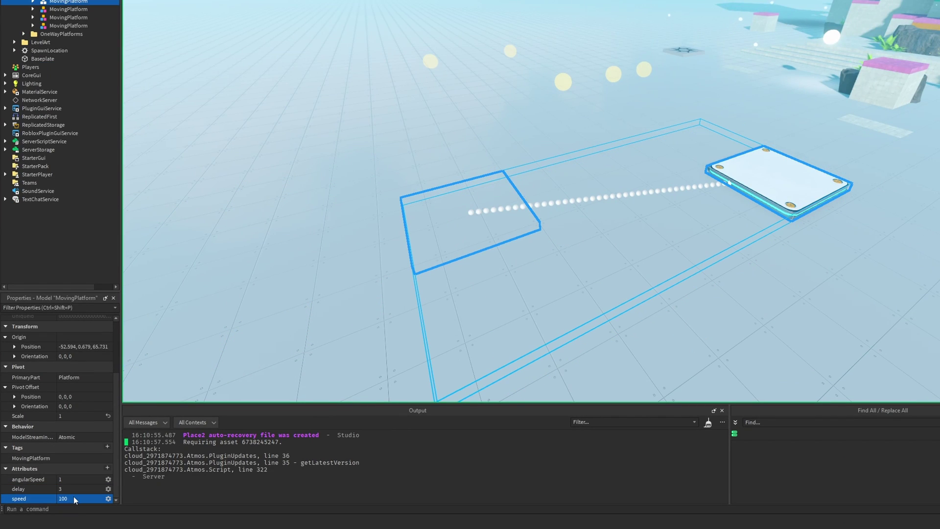
click(73, 489)
text(0.1)
key(Return)
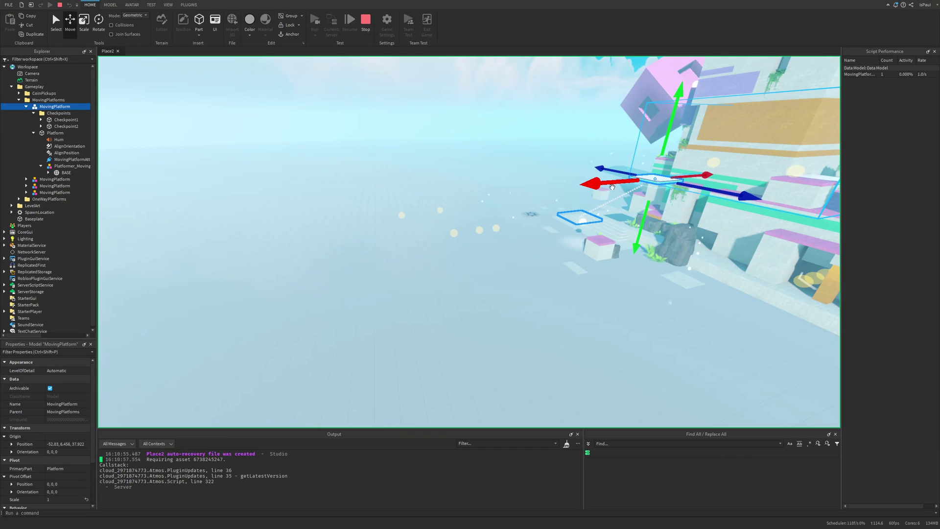
Try sliding the MovingPlatform model sideways while it runs and stop the simulation
drag(610, 185, 365, 206)
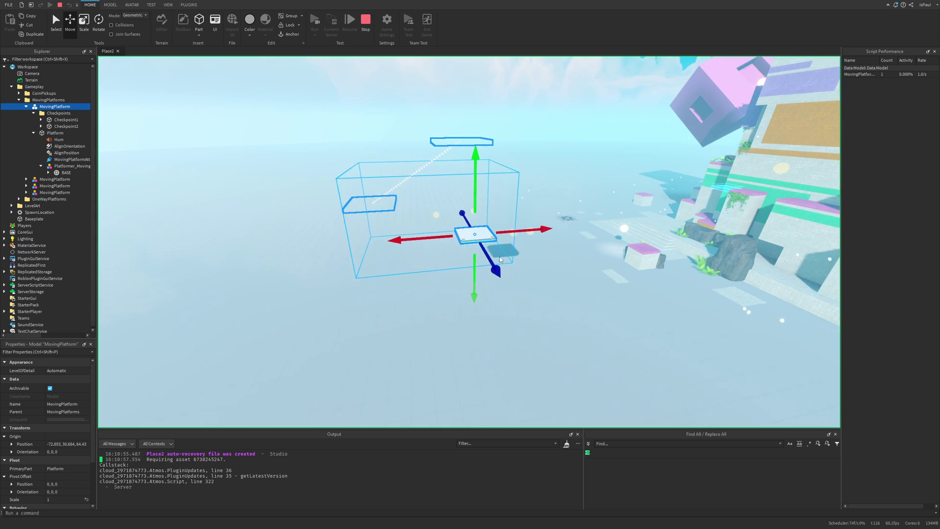
drag(451, 237, 337, 246)
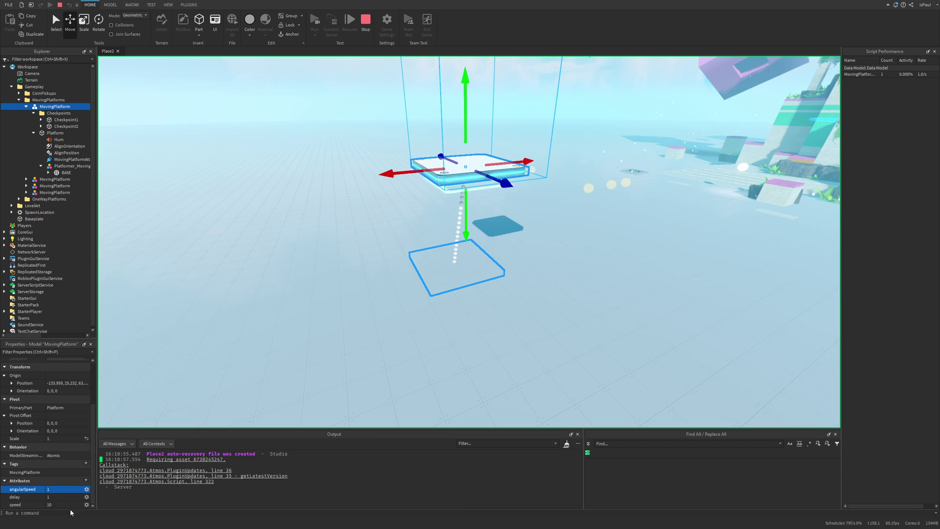
key(shift+F5)
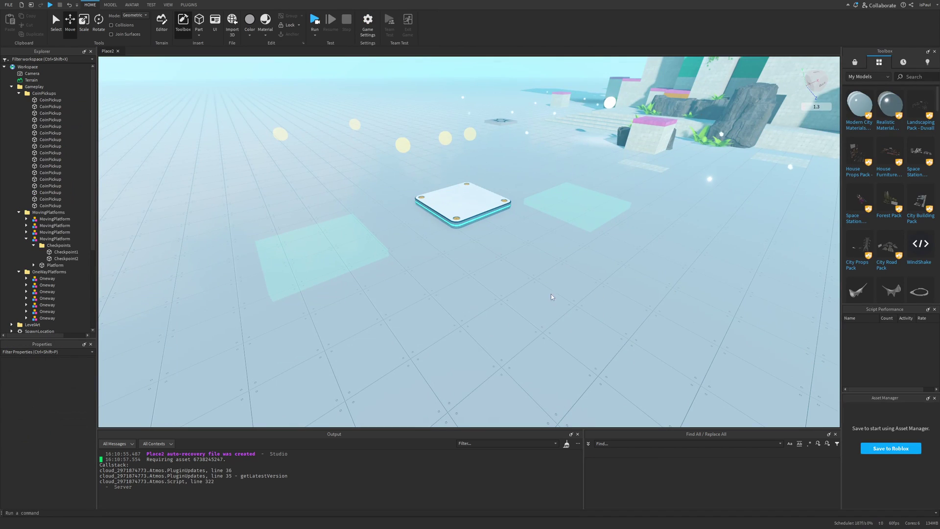
Select Checkpoint2 of the copied MovingPlatform and try moving it to a different spot
click(606, 228)
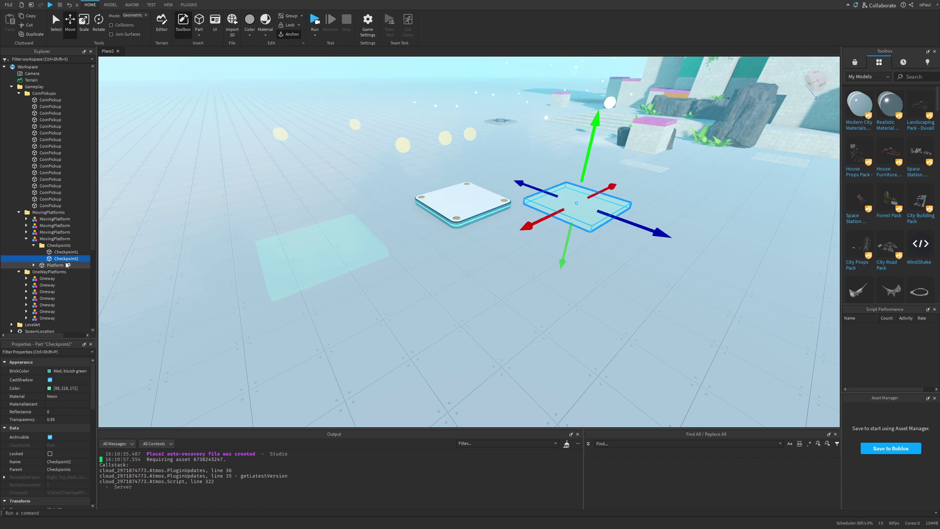
drag(581, 215, 577, 366)
click(651, 288)
drag(565, 328, 544, 281)
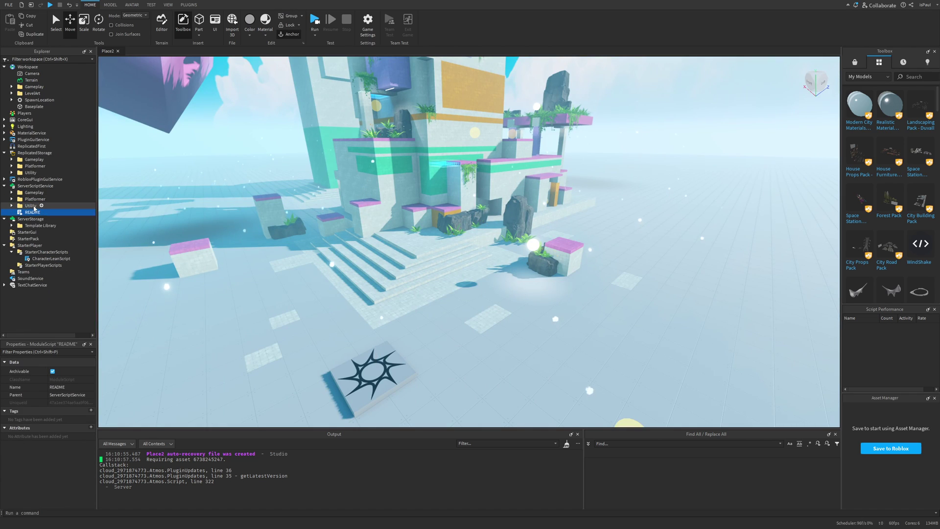
Review the Platformer and Utility folders in ServerScriptService
click(34, 199)
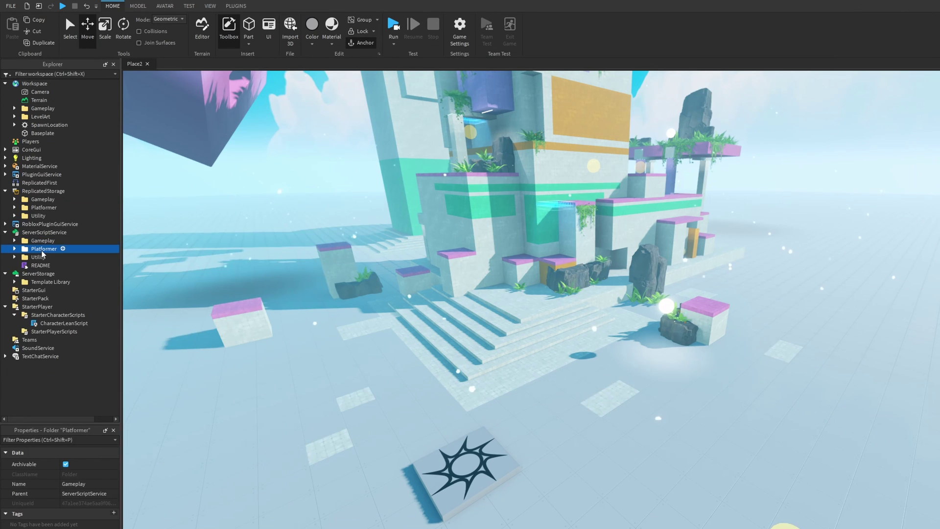
click(41, 257)
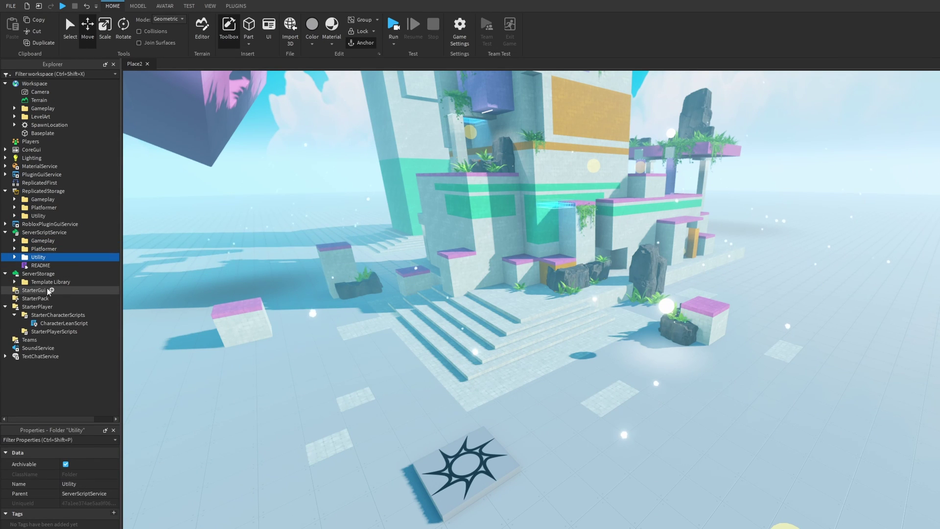
Move the Template Library folder from ServerStorage into Workspace and bring its objects into view
drag(49, 282, 35, 85)
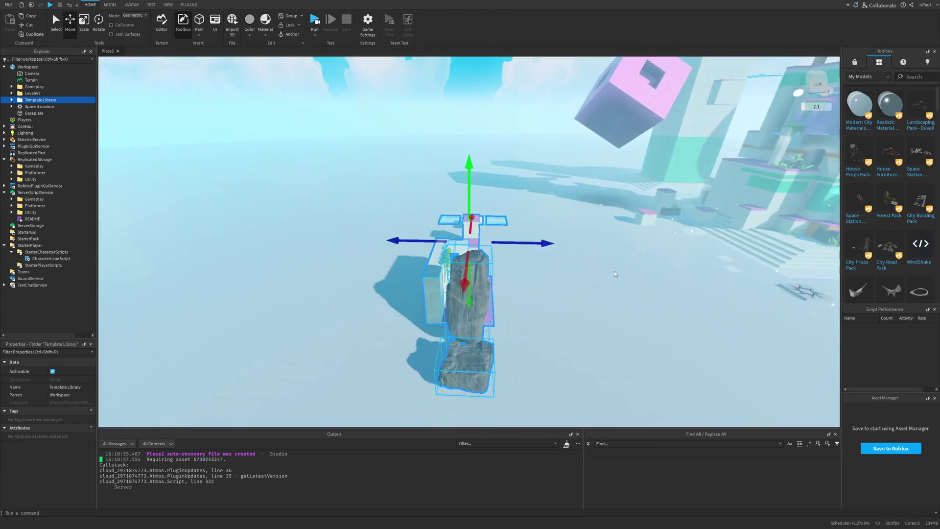
right_drag(614, 272, 614, 271)
click(593, 317)
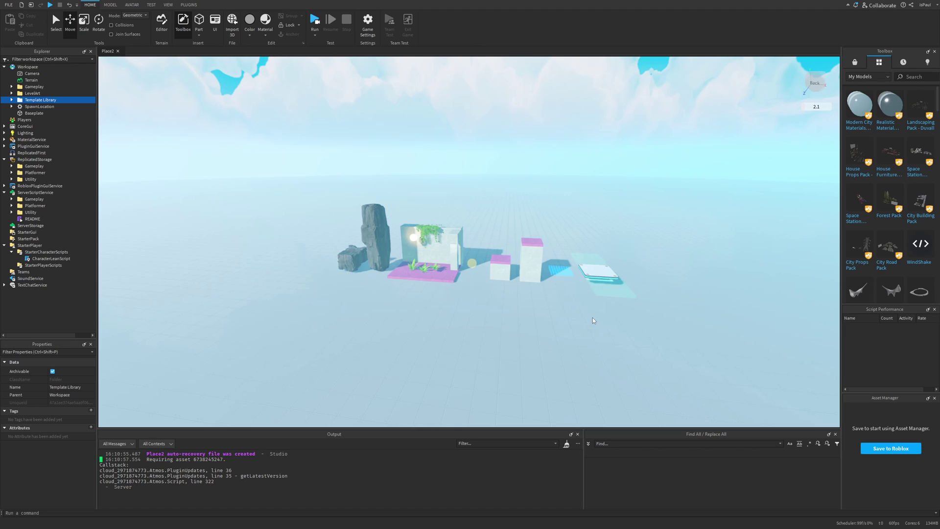
right_drag(592, 317, 587, 313)
scroll(425, 284, up, 10)
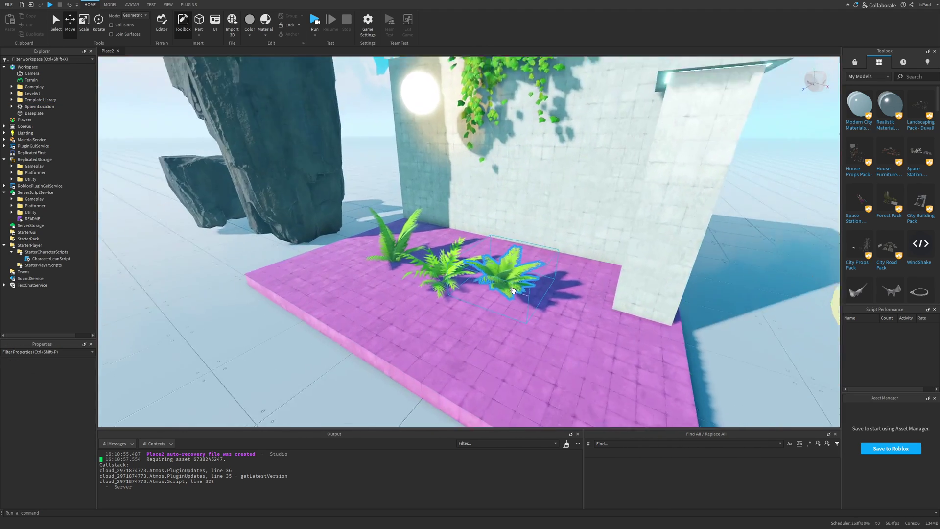
Inspect the ferns, hanging ivy and wall pieces in the Template Library's Palette Items folder
click(418, 286)
right_drag(419, 286, 518, 311)
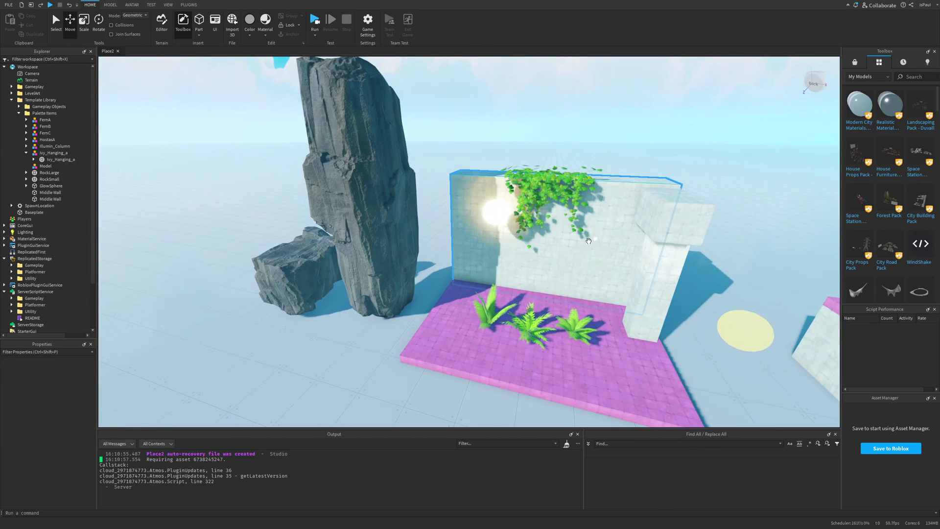
right_drag(563, 269, 564, 269)
Inspect the Template Library's gameplay objects: the CoinPickup, jump blocks, Oneway and MovingPlatform
click(707, 333)
key(f)
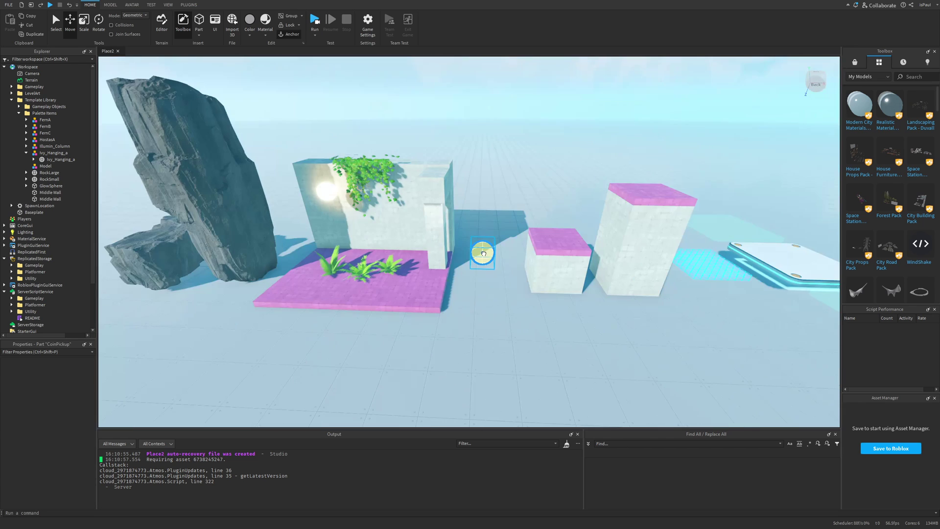
click(542, 298)
right_drag(545, 296, 545, 296)
key(d)
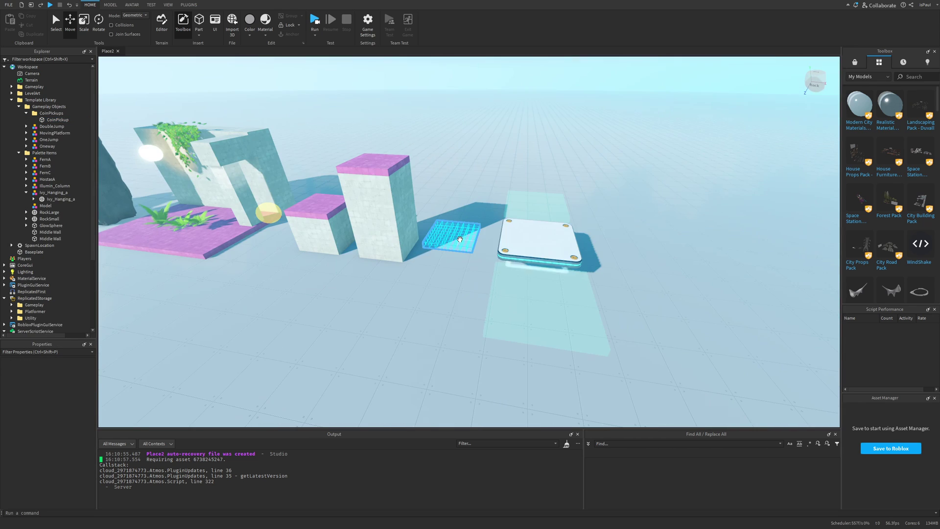
click(552, 246)
click(553, 246)
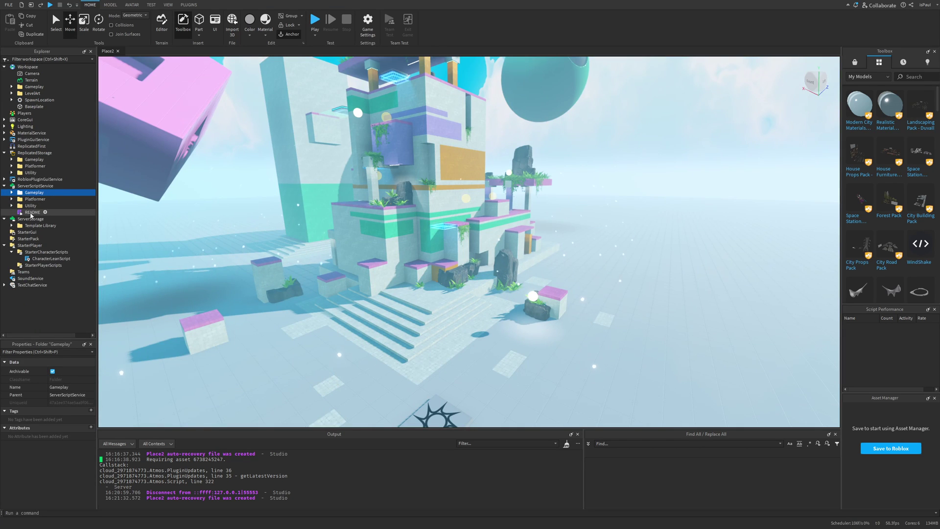
Open the README module in ServerScriptService and read its Overview and Project Structure sections
double_click(32, 212)
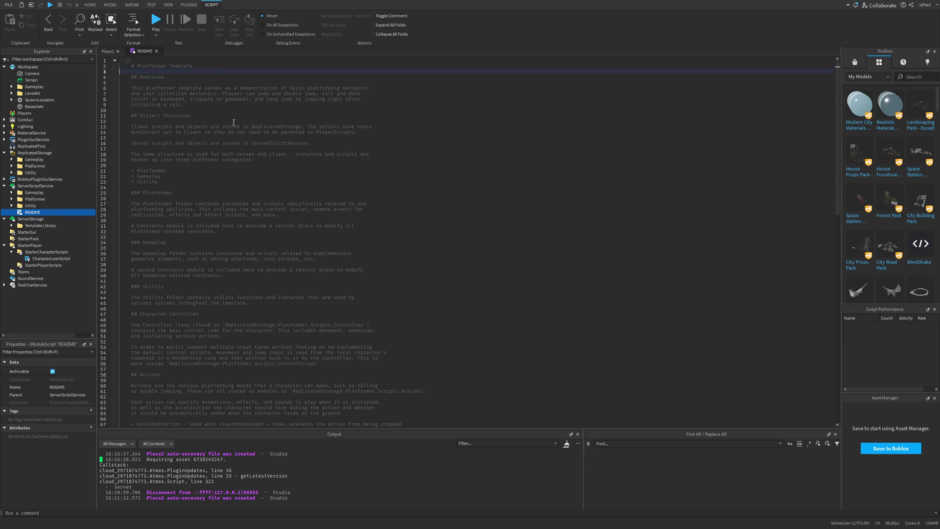
drag(131, 88, 193, 88)
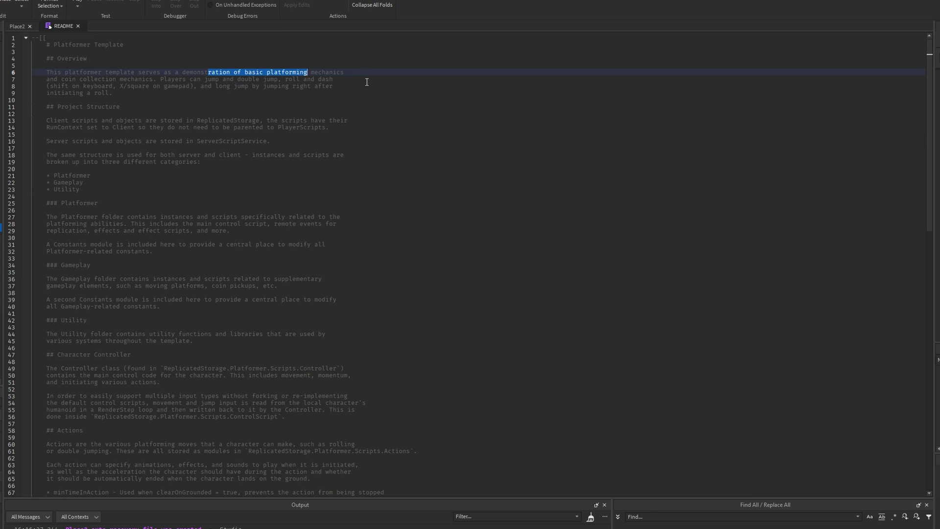
drag(113, 93, 80, 79)
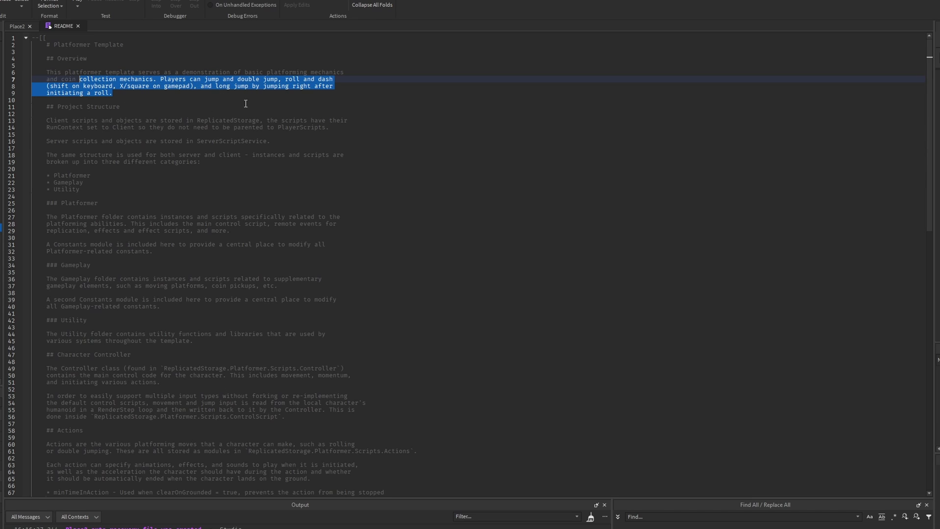
click(194, 98)
scroll(43, 84, down, 1)
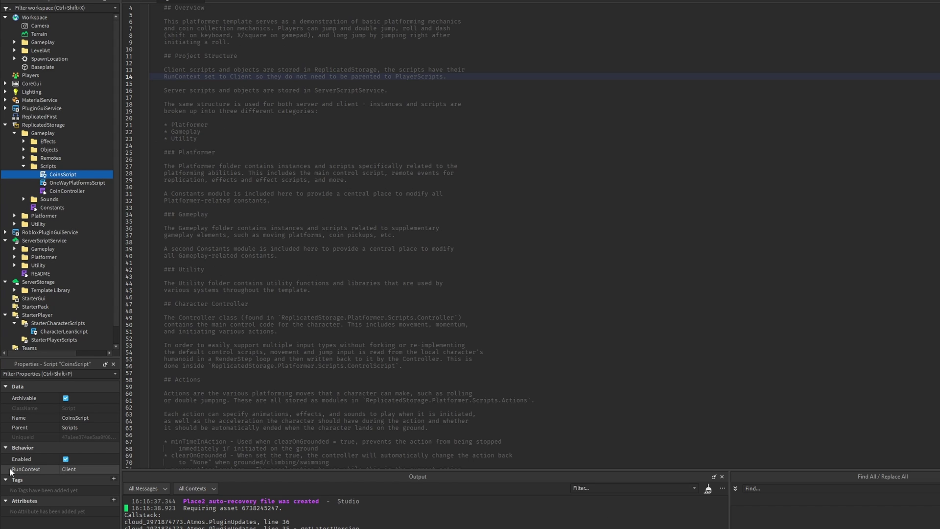
Check the RunContext options of the CoinsScript in ReplicatedStorage and keep it set to Client
click(71, 469)
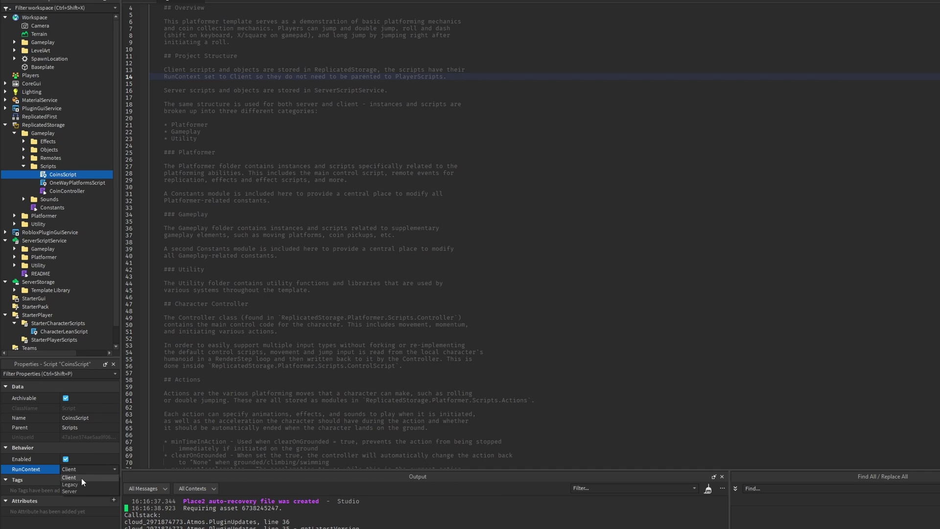
click(81, 477)
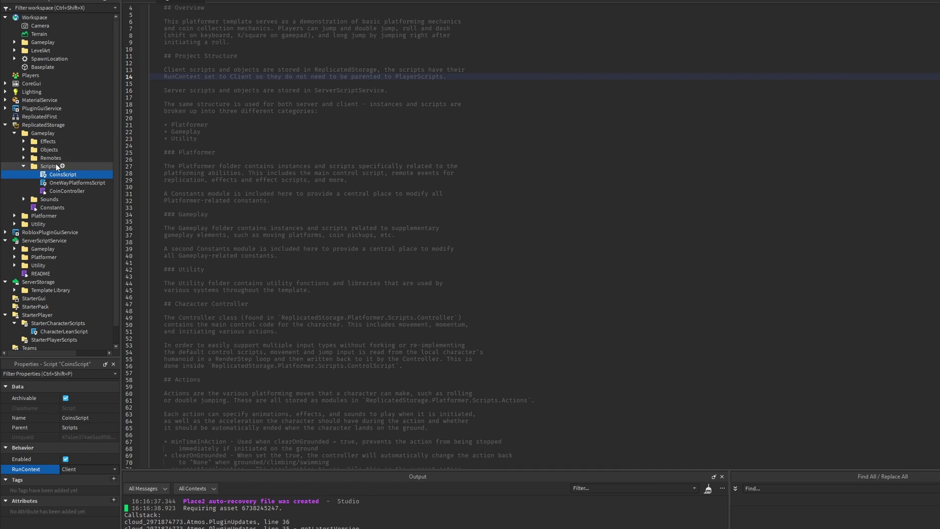
click(202, 136)
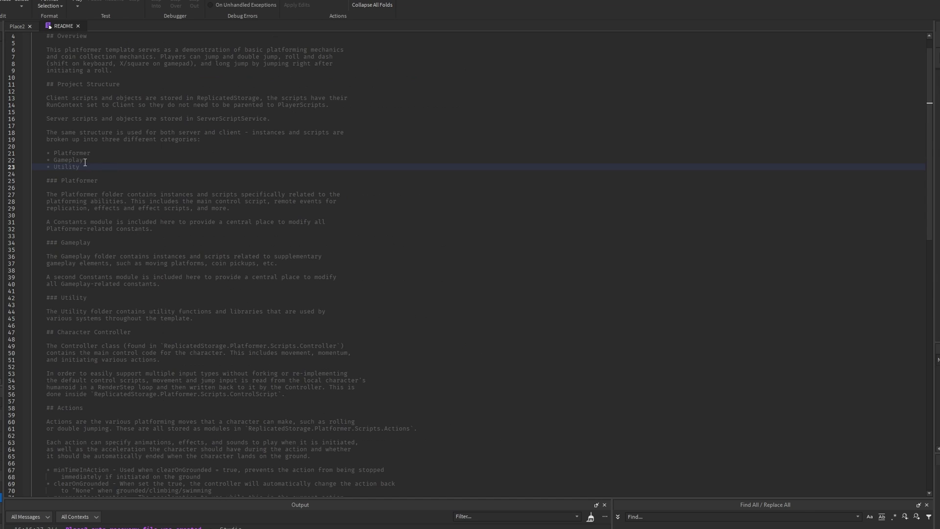
Compare the README's Platformer, Gameplay and Utility categories with the matching folders in ReplicatedStorage
drag(84, 162, 52, 148)
click(94, 158)
click(41, 175)
click(37, 162)
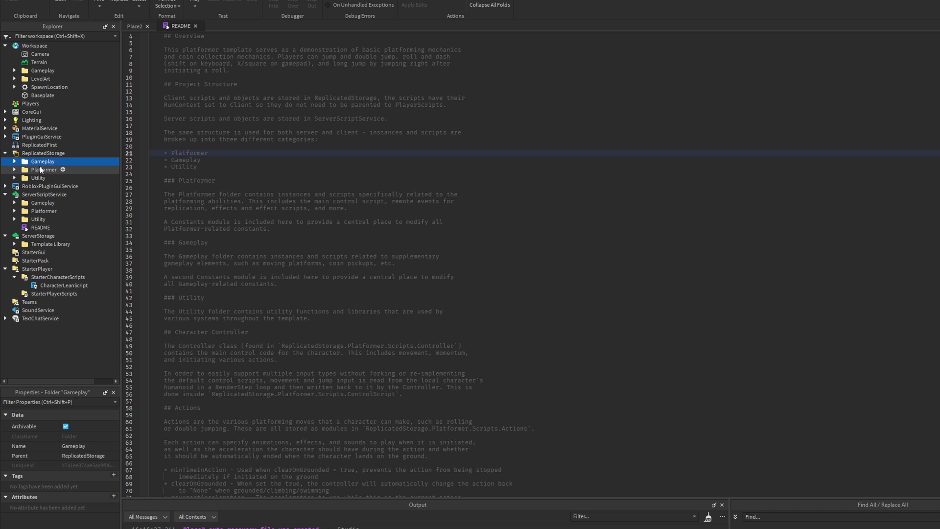
click(40, 170)
Read the README's Platformer section on the folder's contents and its Constants module
scroll(245, 147, down, 3)
drag(164, 132, 263, 132)
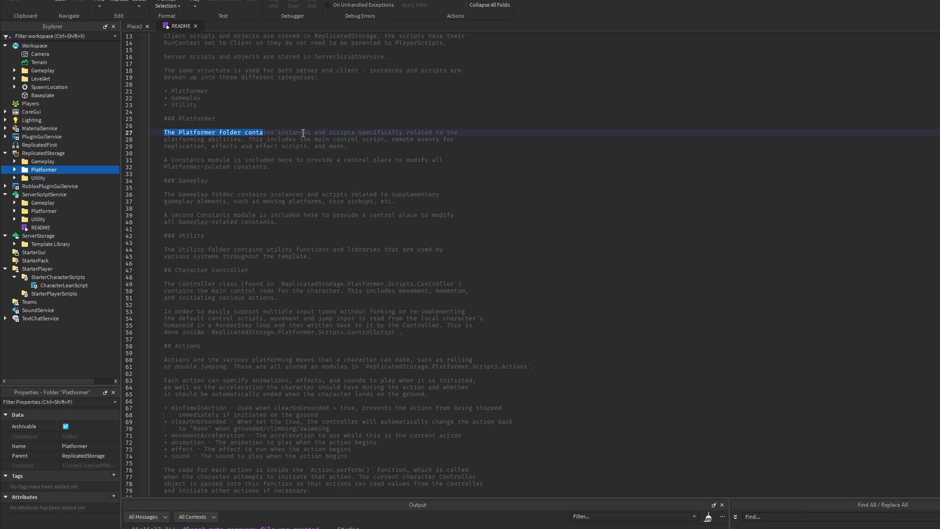
click(348, 159)
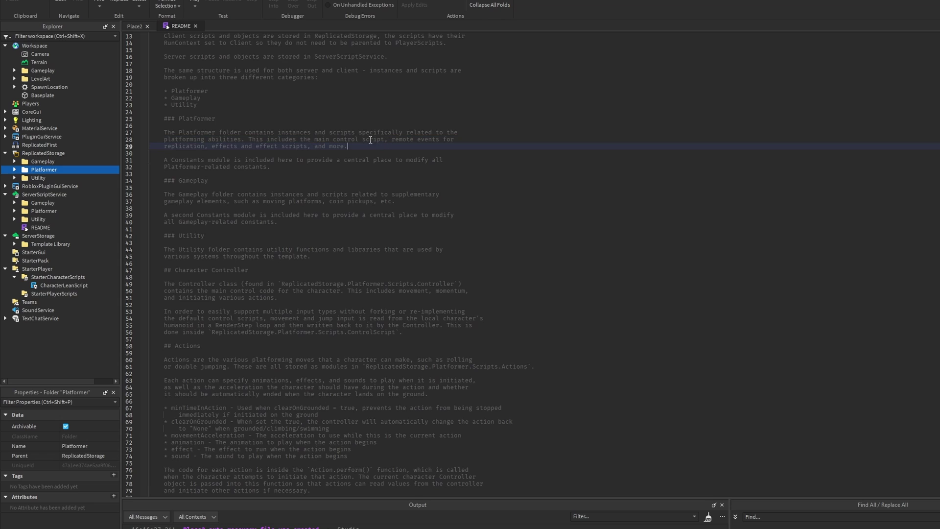
click(447, 140)
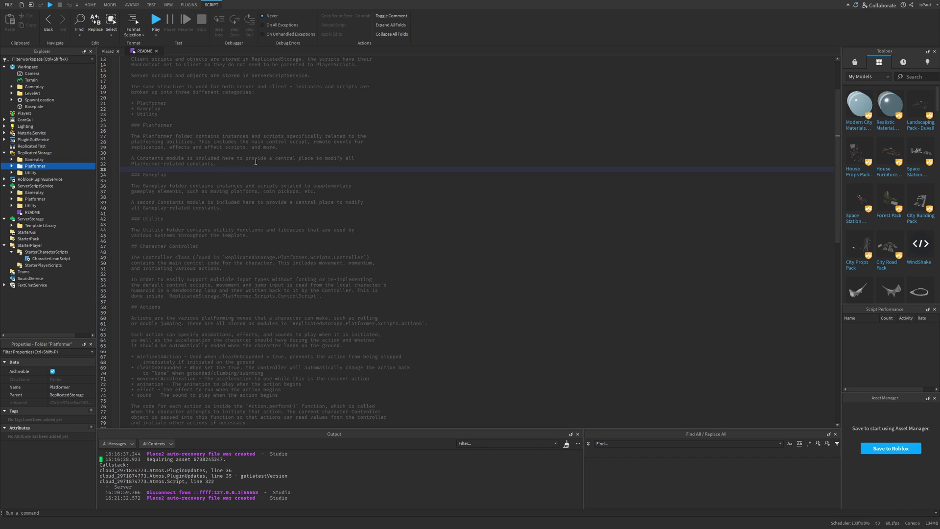
scroll(256, 162, up, 4)
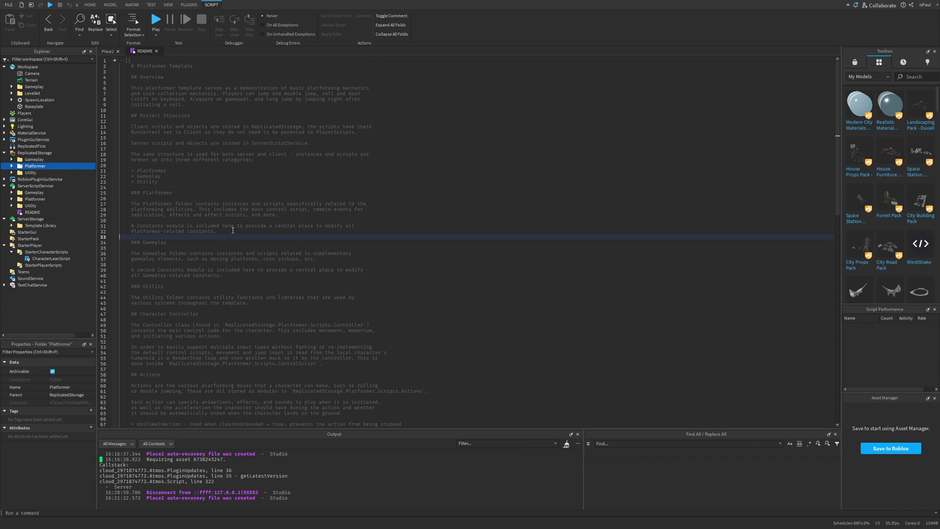
View the platformer level in the Place2 viewport with nothing selected and return to the README
click(107, 51)
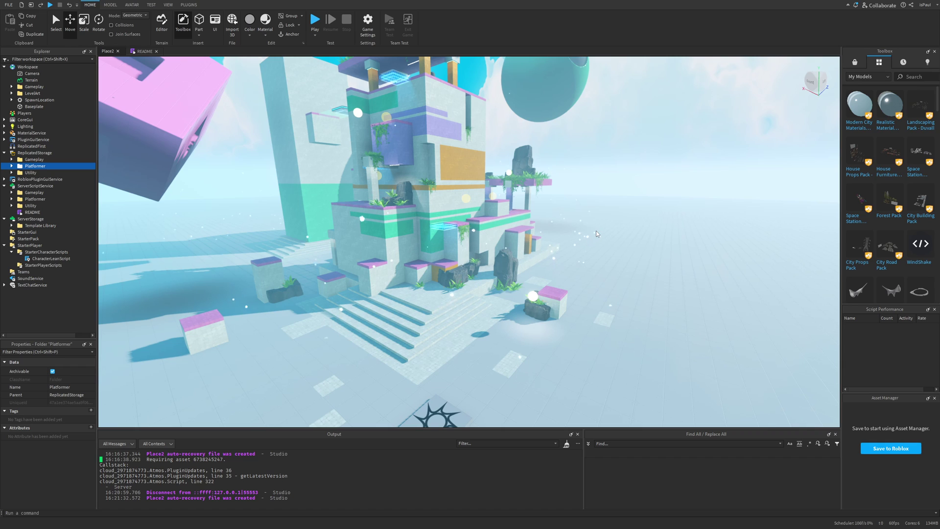
click(597, 233)
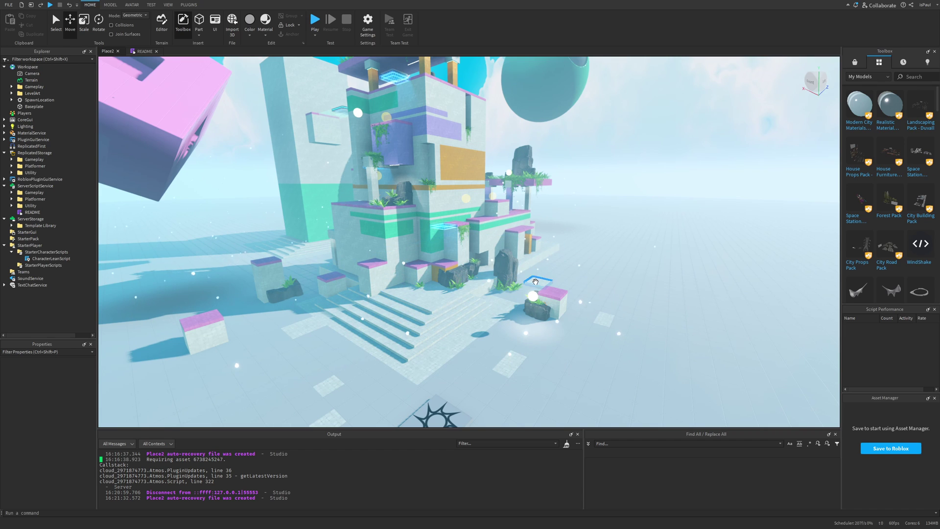
click(146, 52)
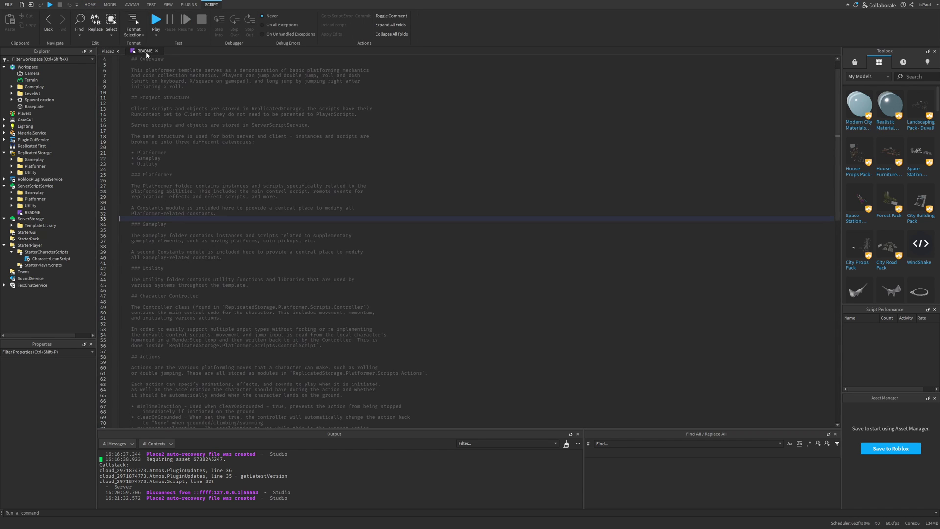
Read the README's Gameplay section and expand the Gameplay Scripts folder in ServerScriptService to compare its scripts
scroll(188, 225, down, 1)
click(235, 219)
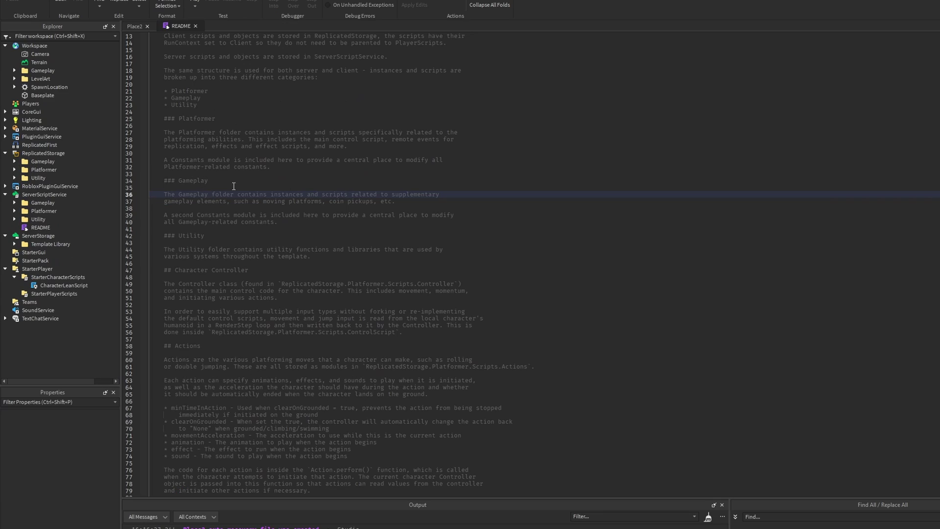
drag(223, 179, 139, 178)
scroll(224, 189, down, 1)
click(225, 189)
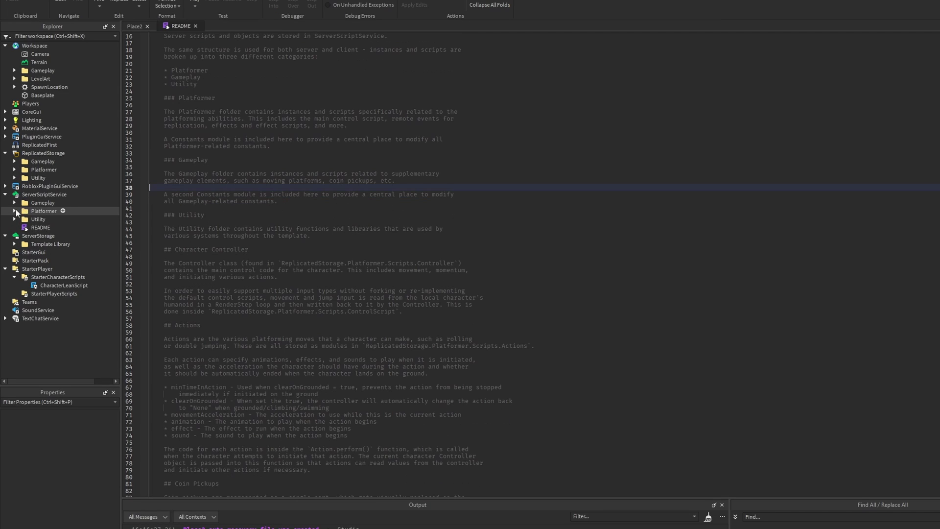
click(15, 203)
click(23, 211)
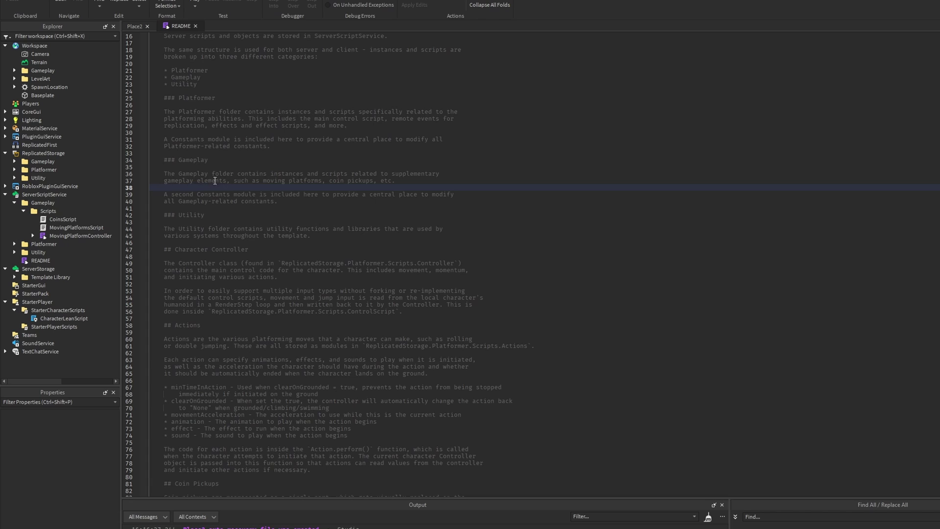
drag(249, 180, 370, 181)
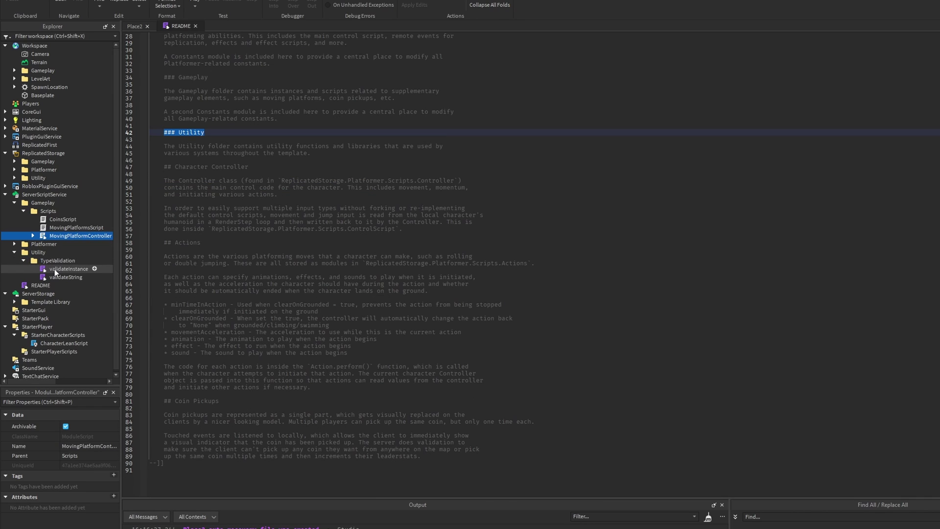
Open the validateInstance and validateString modules in ServerScriptService's TypeValidation folder and examine the validateInstance code
click(55, 269)
click(58, 279)
click(58, 271)
click(59, 278)
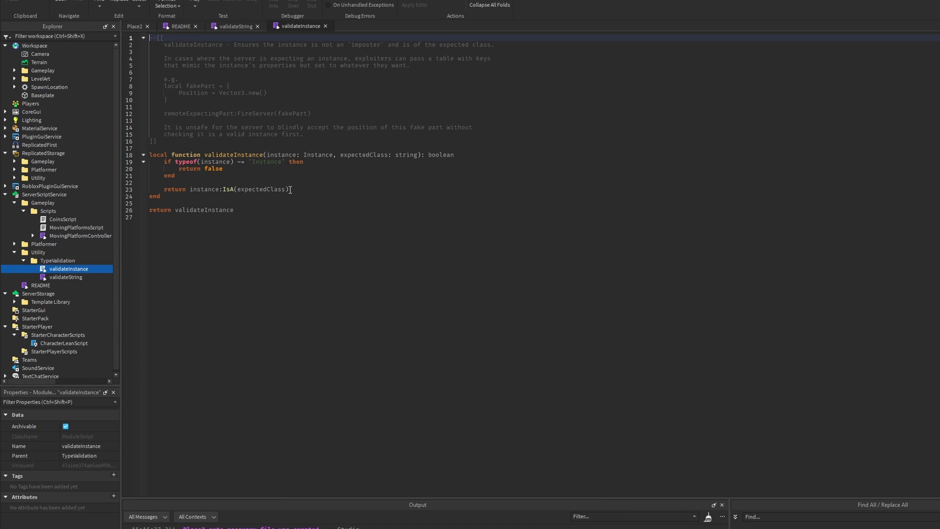
drag(264, 176, 227, 162)
click(261, 174)
Read the README's Character Controller section and locate ControlScript in ReplicatedStorage's Platformer Scripts folder
drag(249, 146, 150, 154)
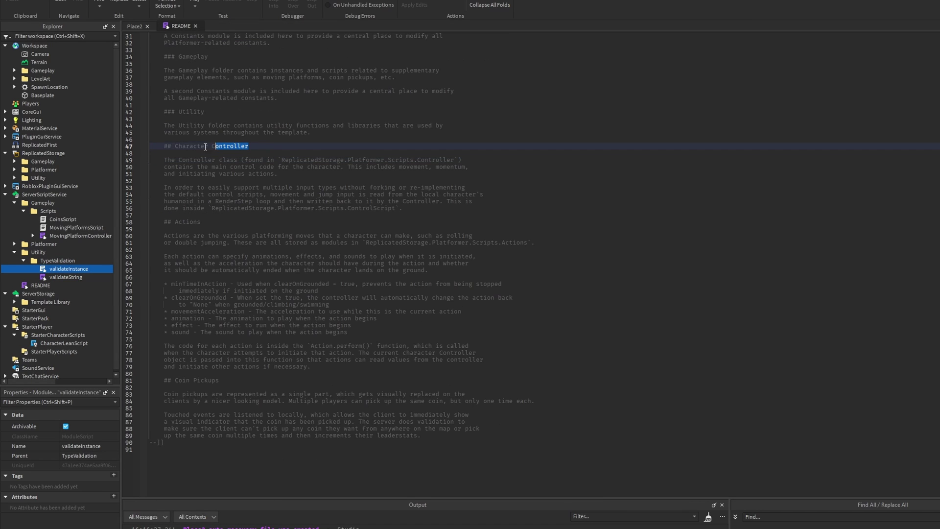
click(39, 154)
click(14, 170)
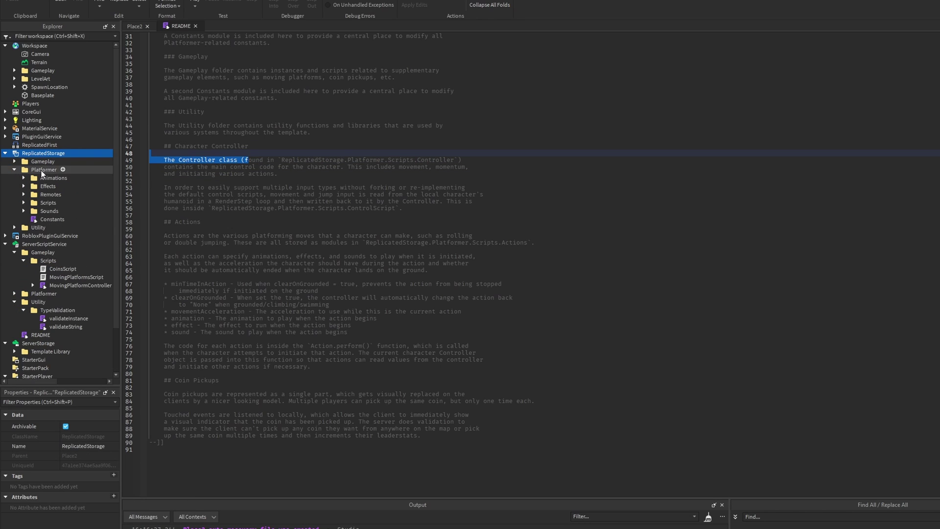
click(23, 203)
click(64, 228)
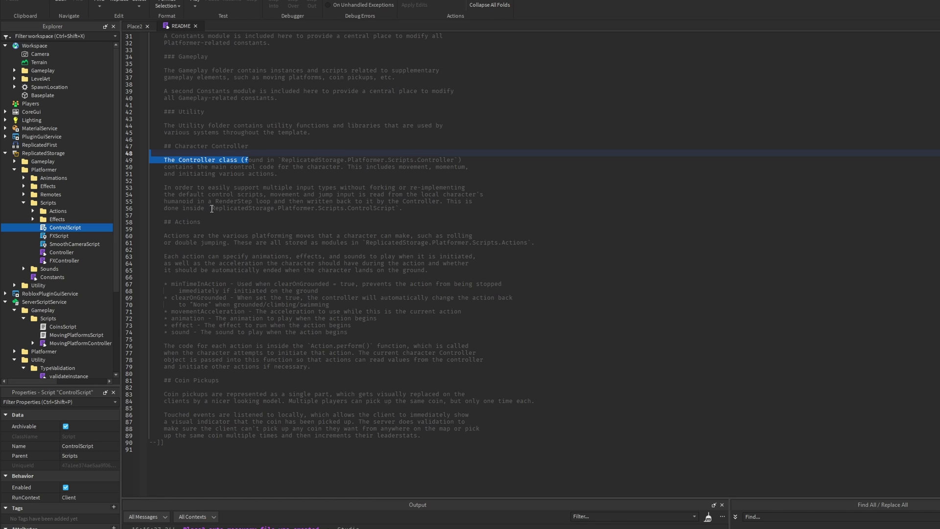
scroll(211, 238, down, 2)
drag(164, 147, 407, 168)
click(408, 170)
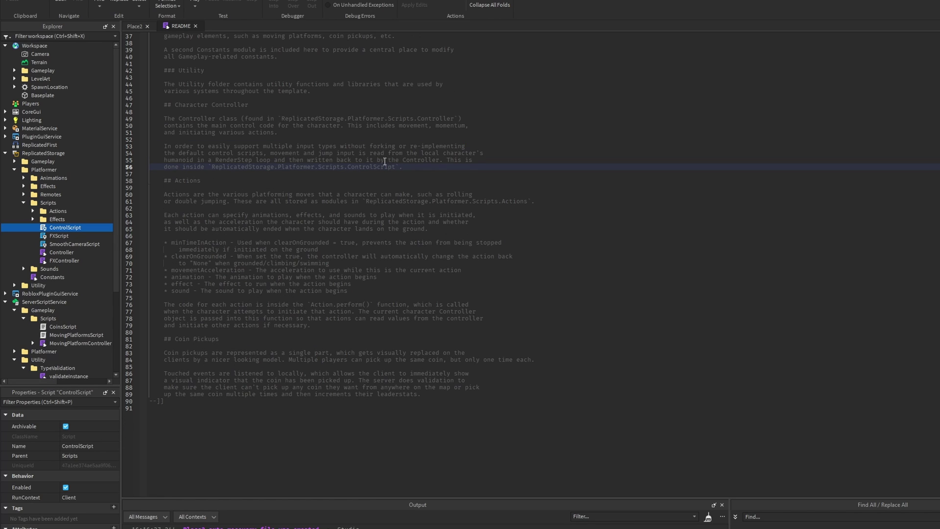
Read the README's Actions section with its action properties and expand the Actions folder of the Platformer scripts
drag(212, 182, 165, 181)
scroll(239, 189, down, 1)
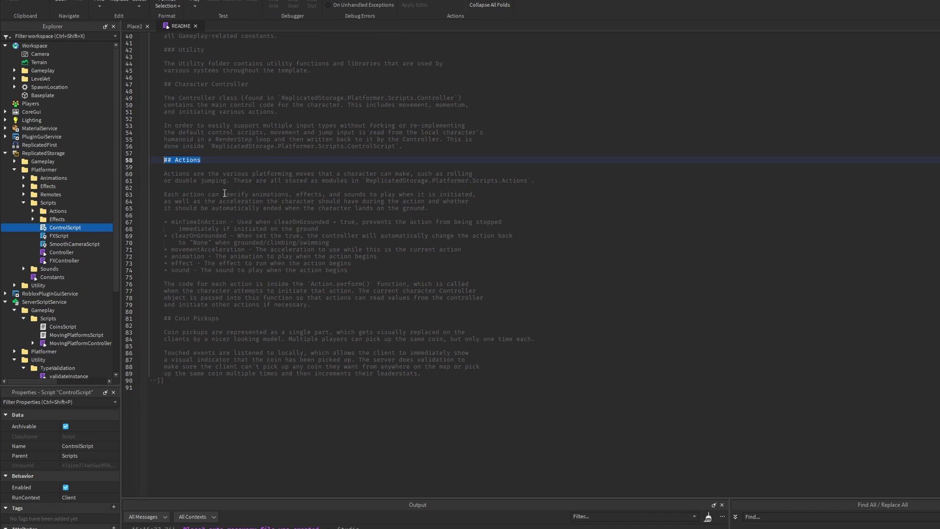
click(33, 212)
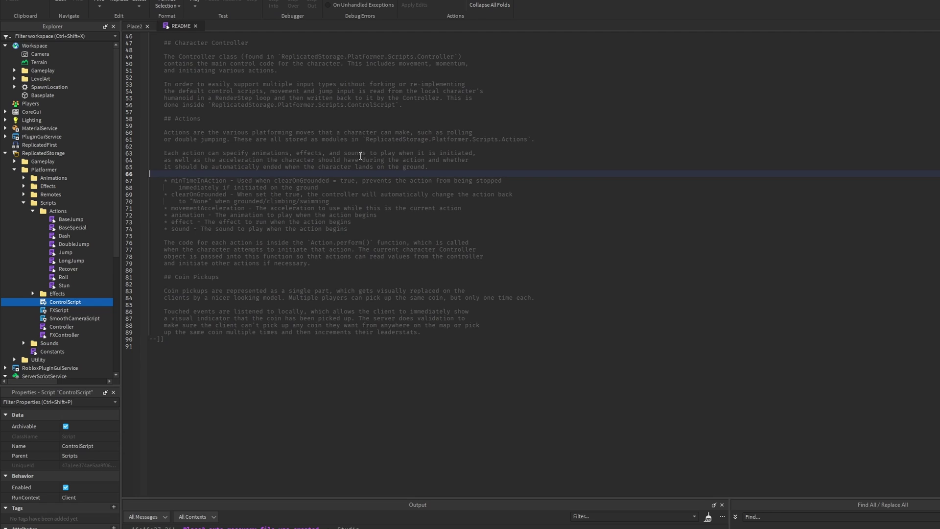
scroll(342, 161, down, 1)
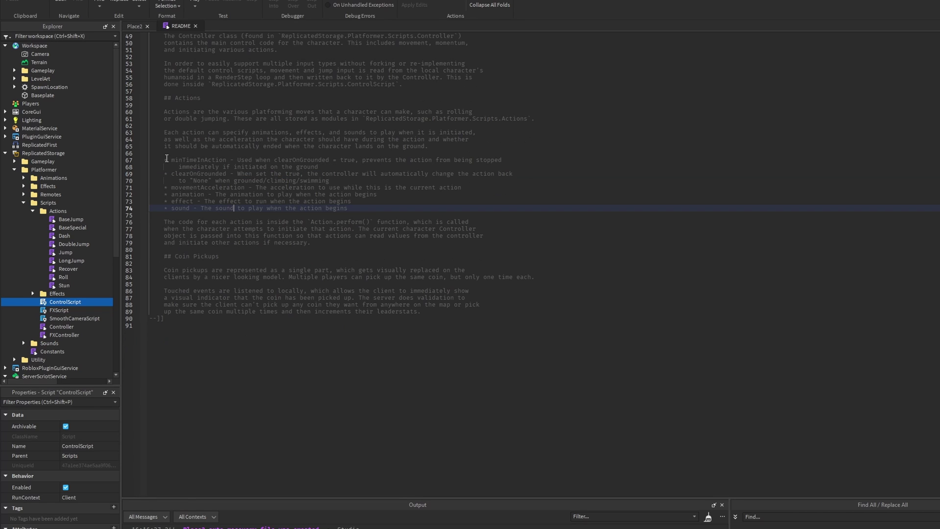
drag(164, 160, 246, 203)
click(248, 207)
Read the README's Coin Pickups section and close the README
drag(225, 254, 238, 271)
click(213, 258)
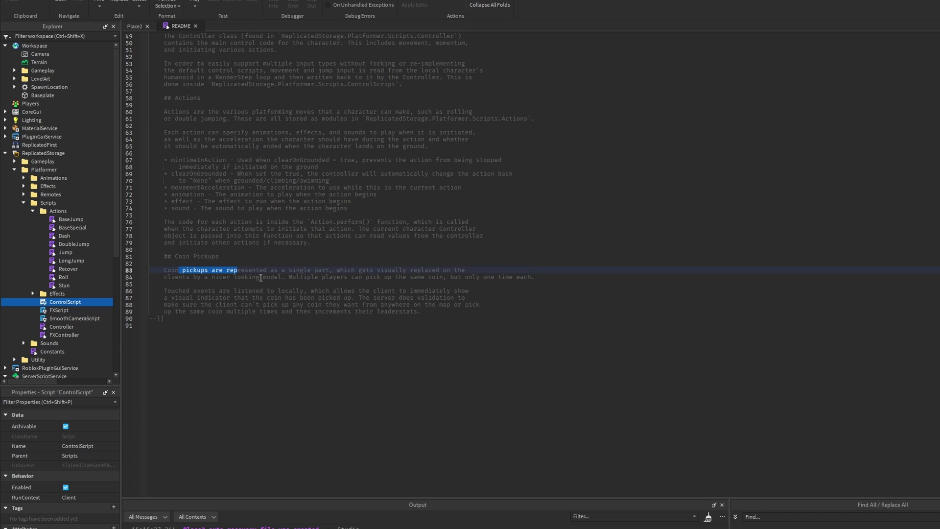
click(260, 276)
click(294, 283)
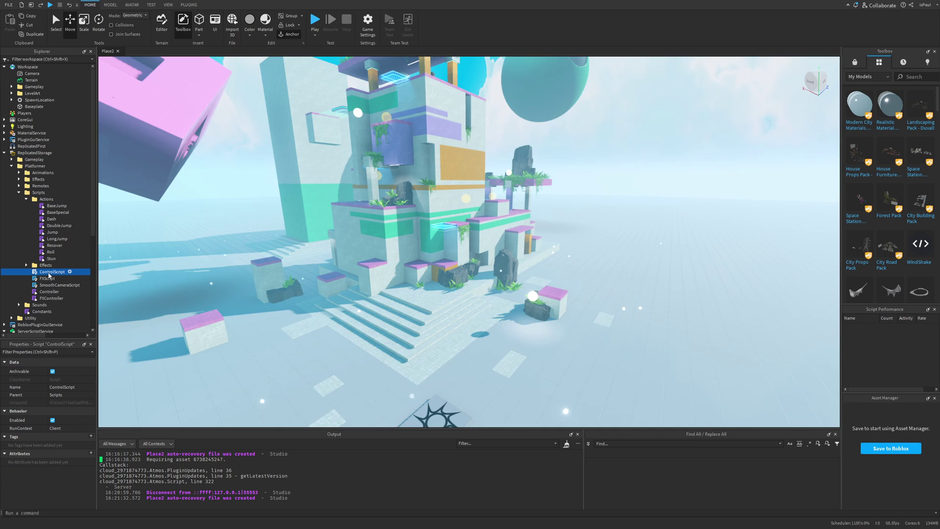
Open ControlScript and examine its currentController variable and onCharacterAdded function
double_click(51, 272)
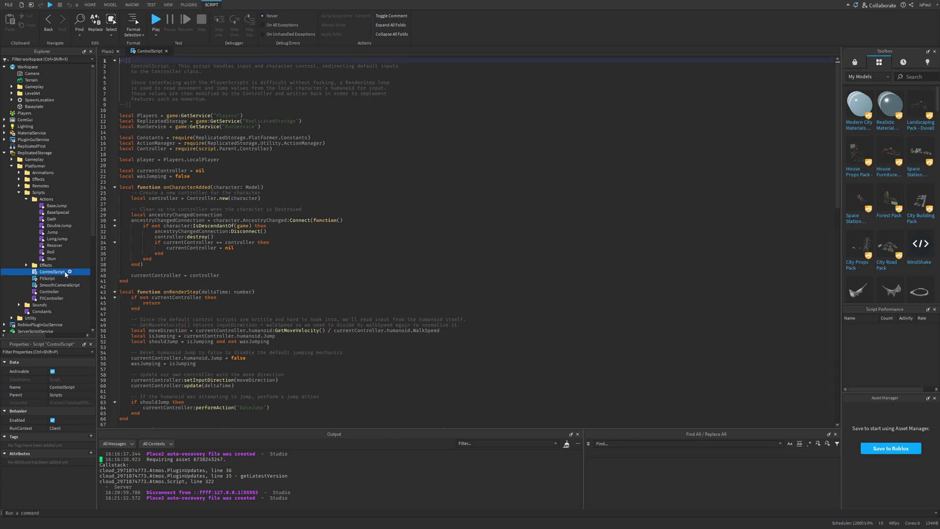
scroll(281, 232, down, 1)
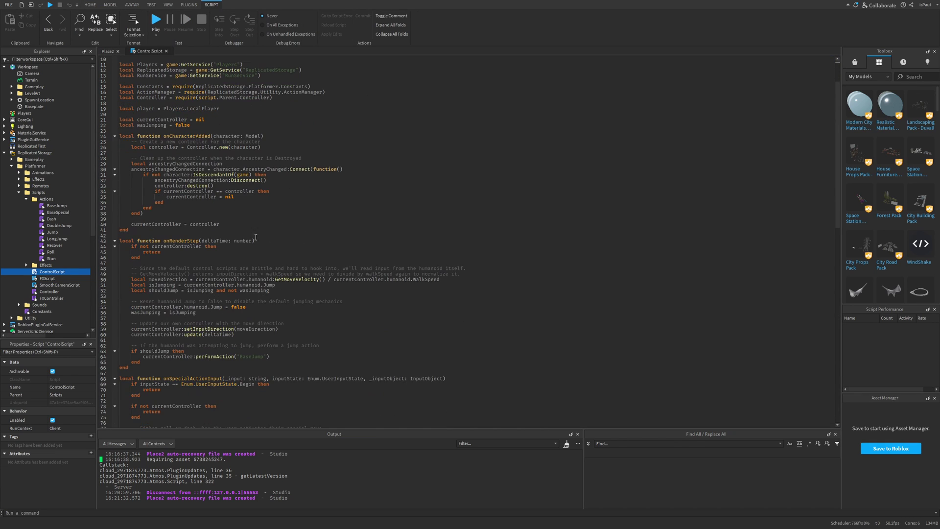
double_click(197, 175)
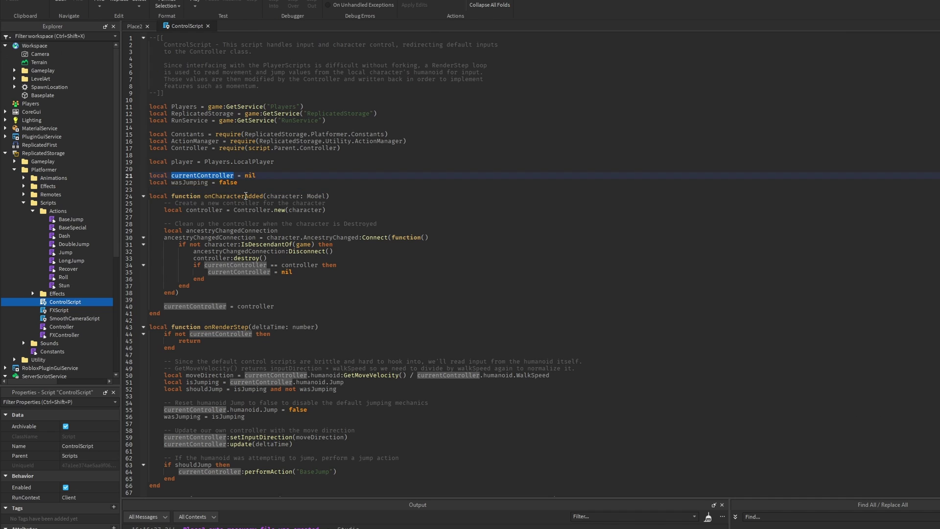
scroll(248, 203, down, 2)
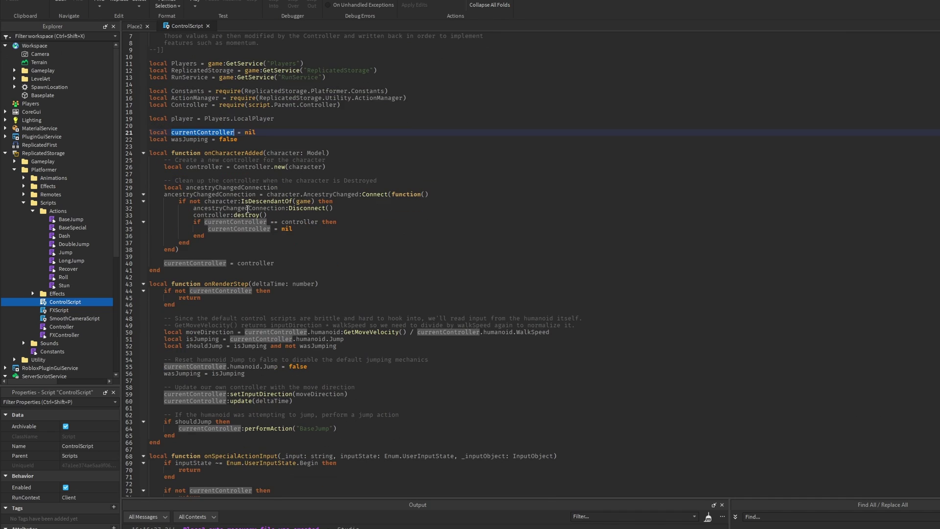
double_click(219, 153)
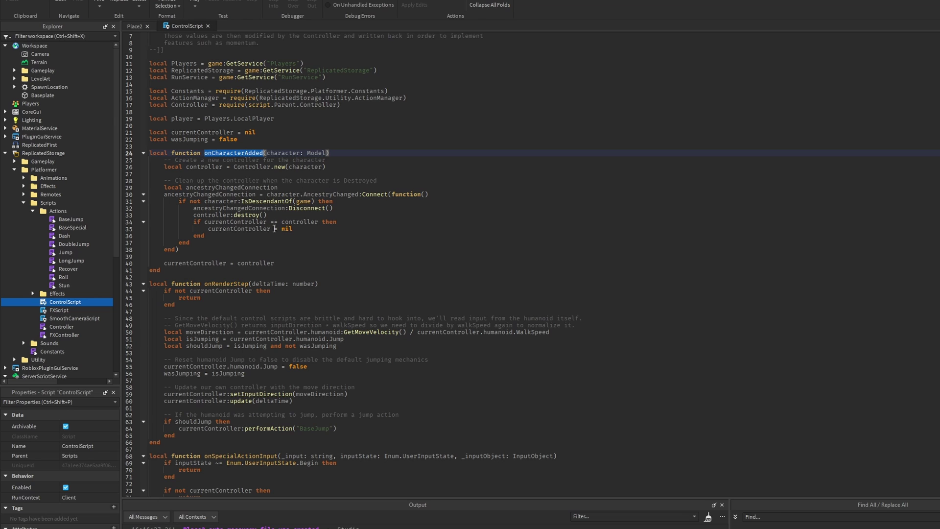
Trace ControlScript's initialize function through its BindToRenderStep call to the onRenderStep function
scroll(260, 215, down, 15)
drag(196, 352, 144, 354)
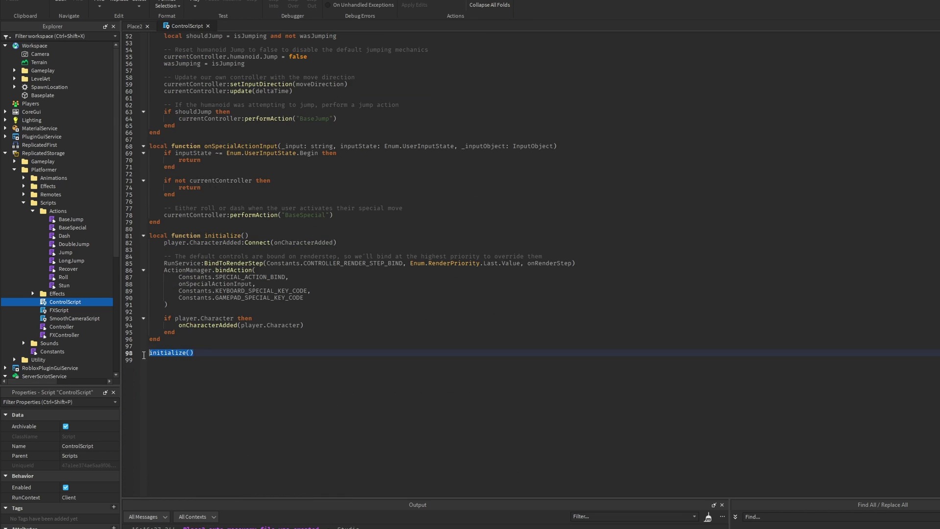
click(226, 247)
click(202, 263)
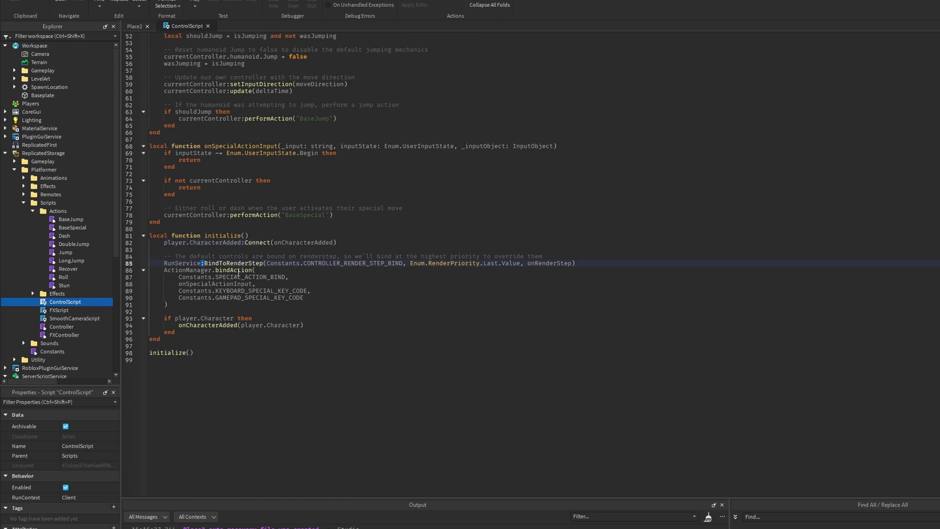
double_click(548, 263)
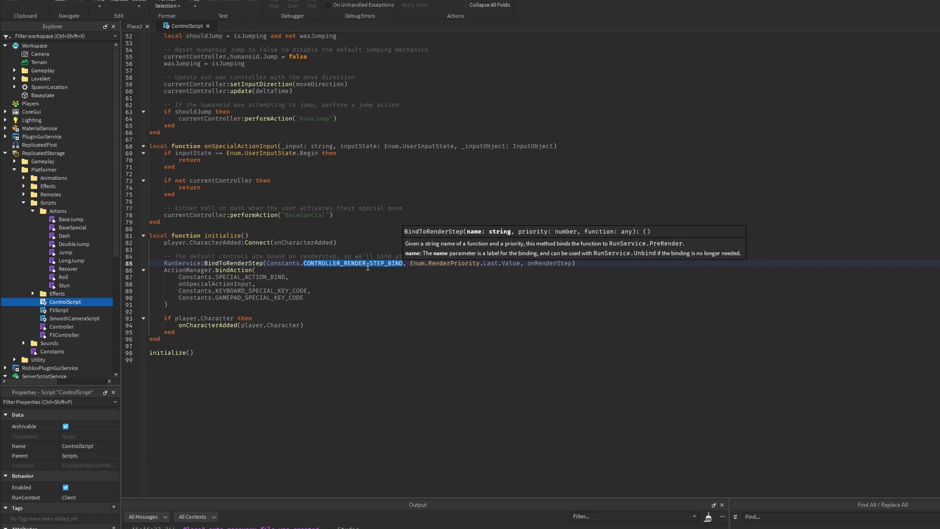
scroll(225, 117, up, 7)
double_click(225, 118)
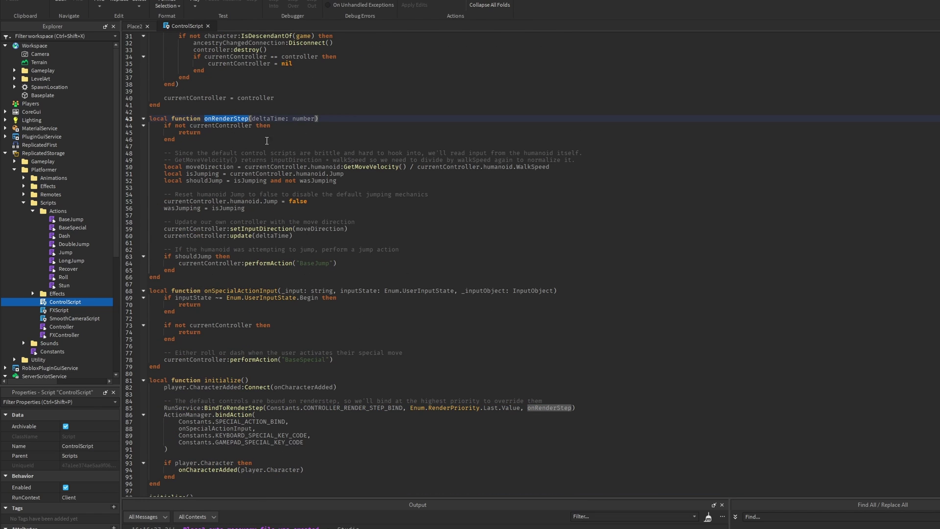